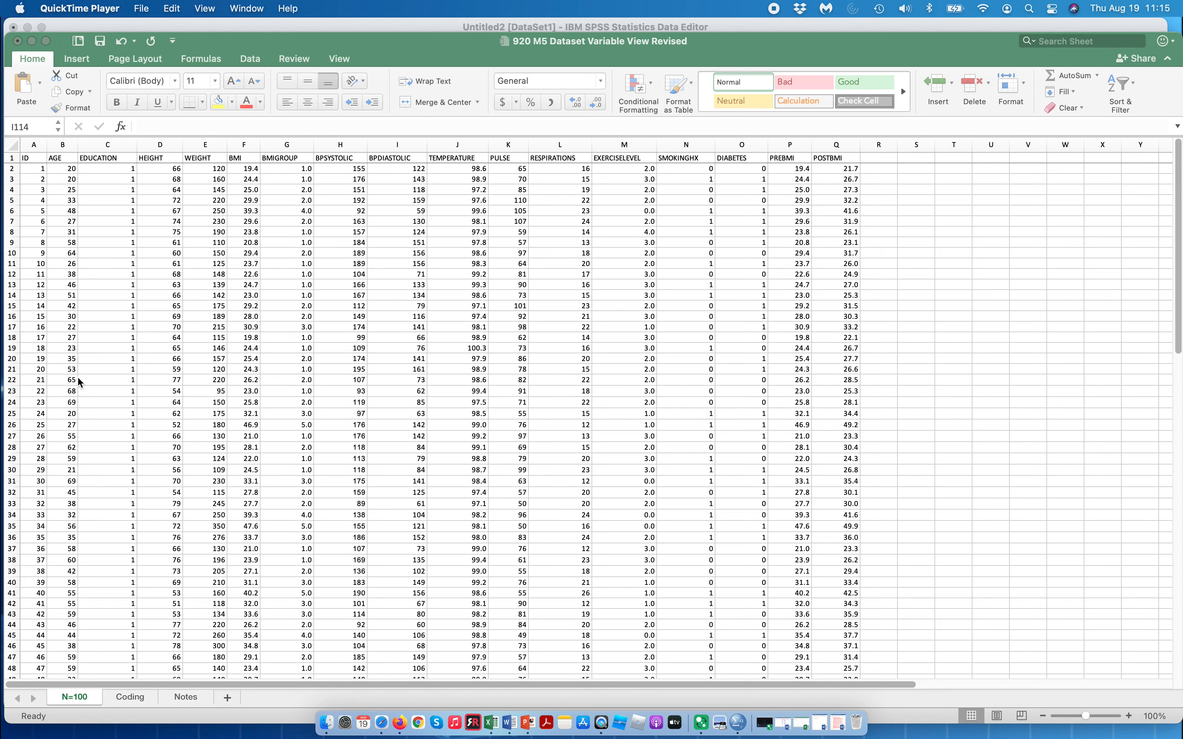
Step: Look through all participant records on the N=100 sheet, down to the last row and back to the first
scroll(814, 486, "down", 6)
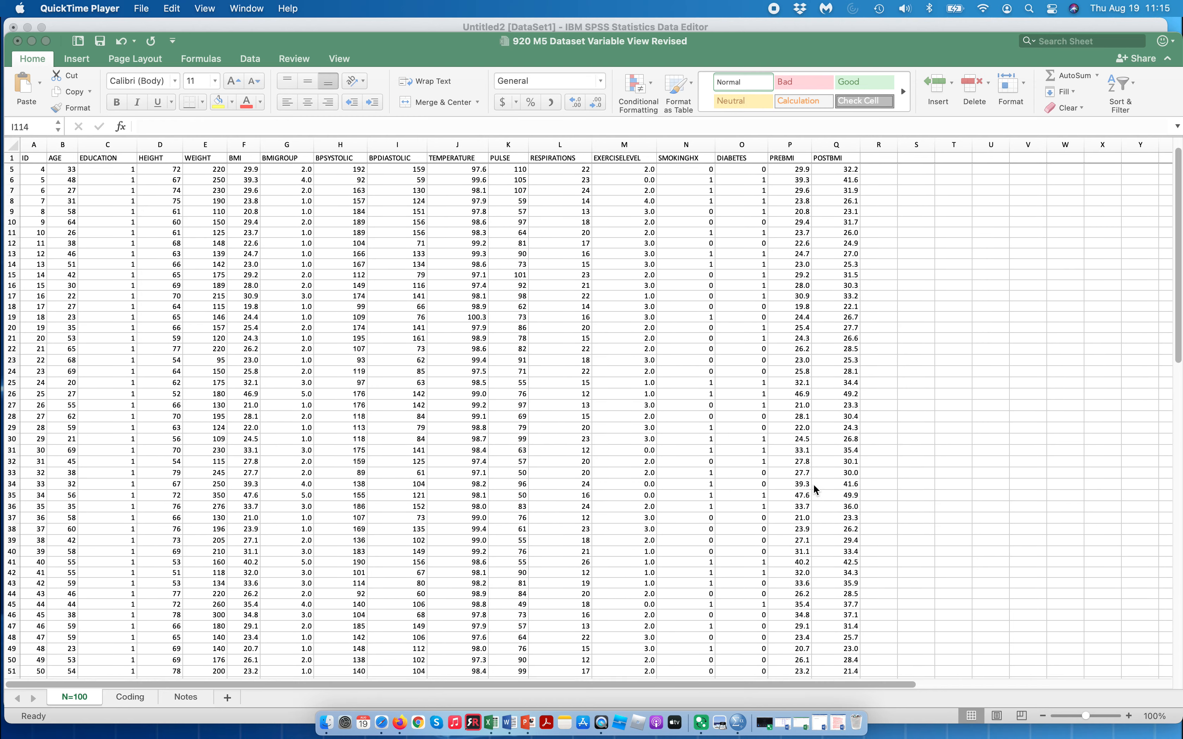
scroll(813, 484, "down", 8)
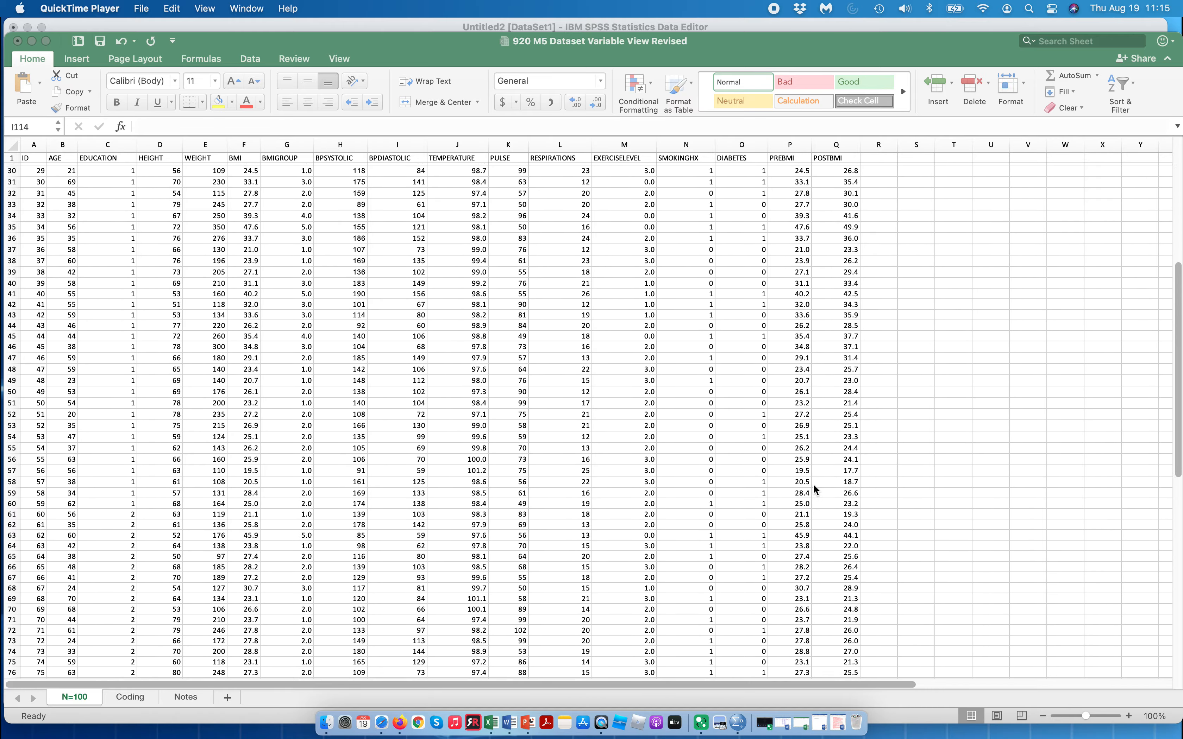
scroll(813, 484, "down", 6)
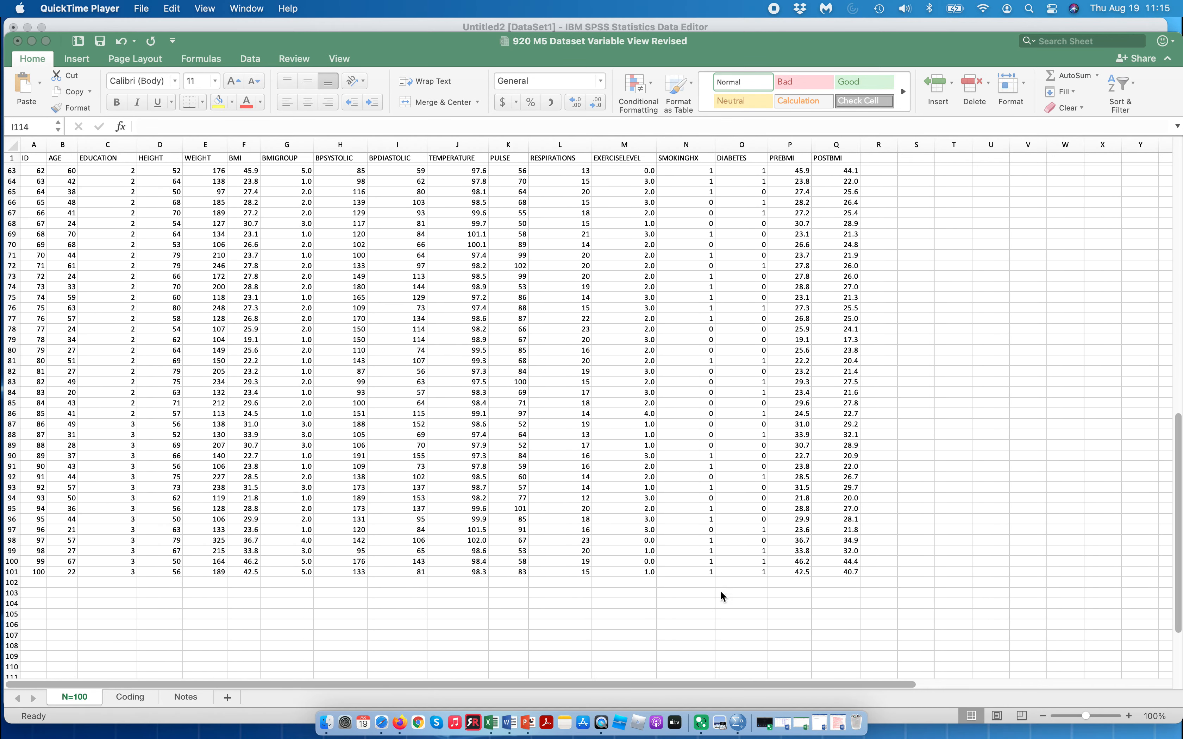
scroll(520, 630, "down", 3)
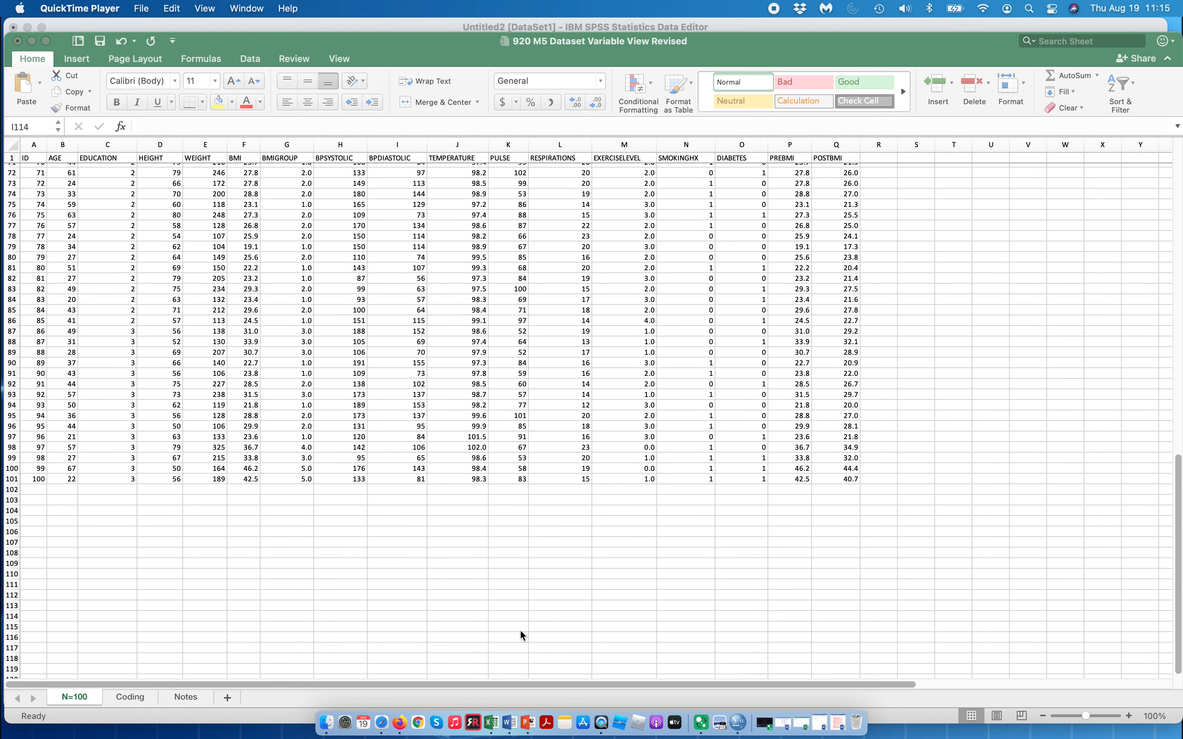
left_click(89, 503)
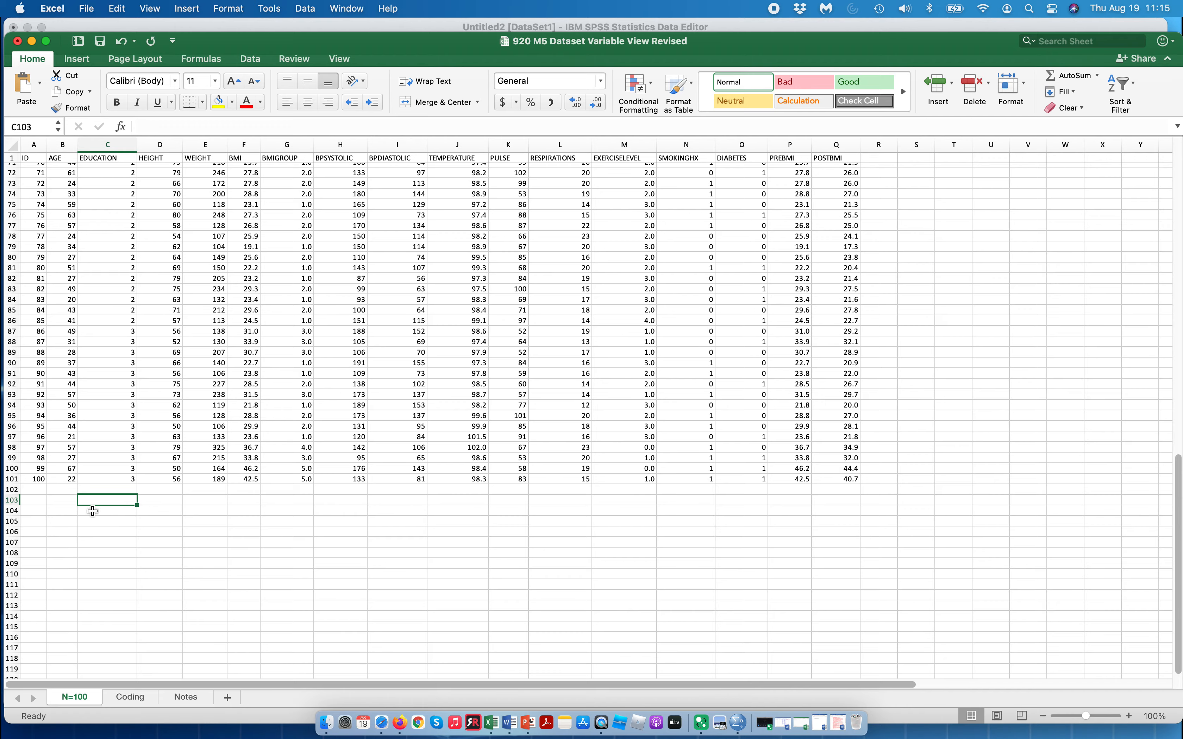
scroll(229, 544, "up", 20)
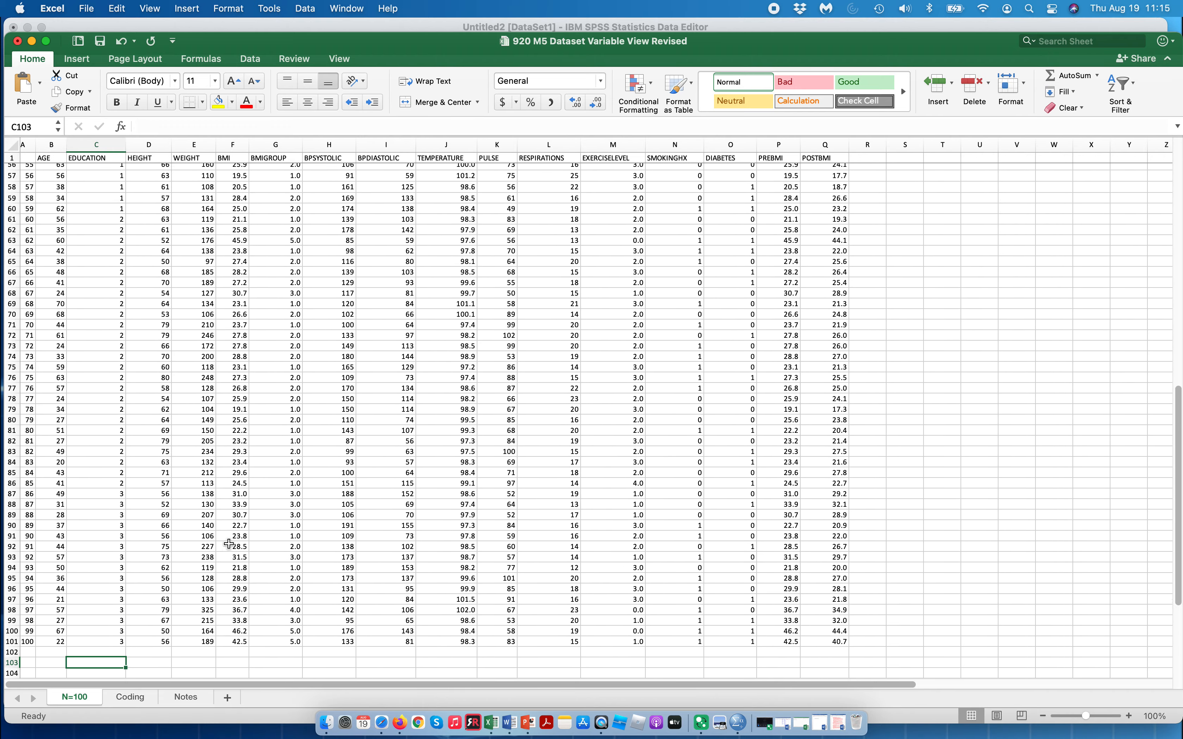
scroll(229, 544, "up", 1)
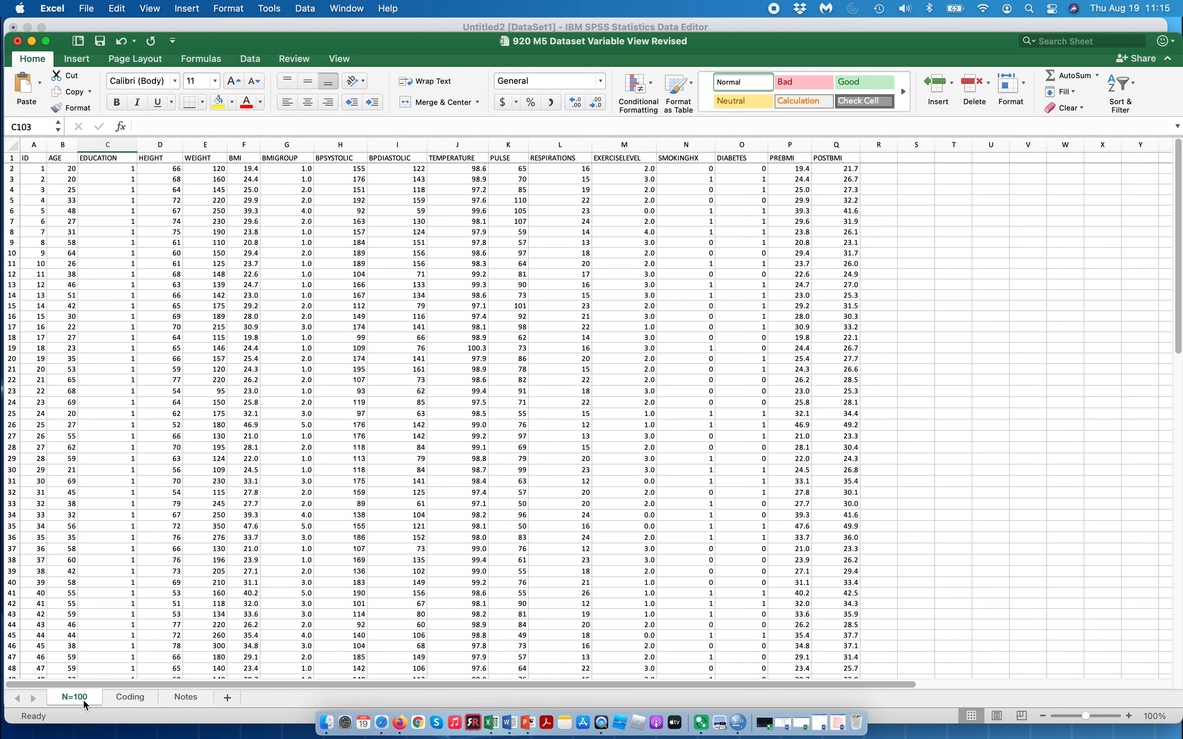
Step: Examine the Coding sheet's variable definitions, including the BMIGROUP category codes and the Diabetes codes
left_click(126, 698)
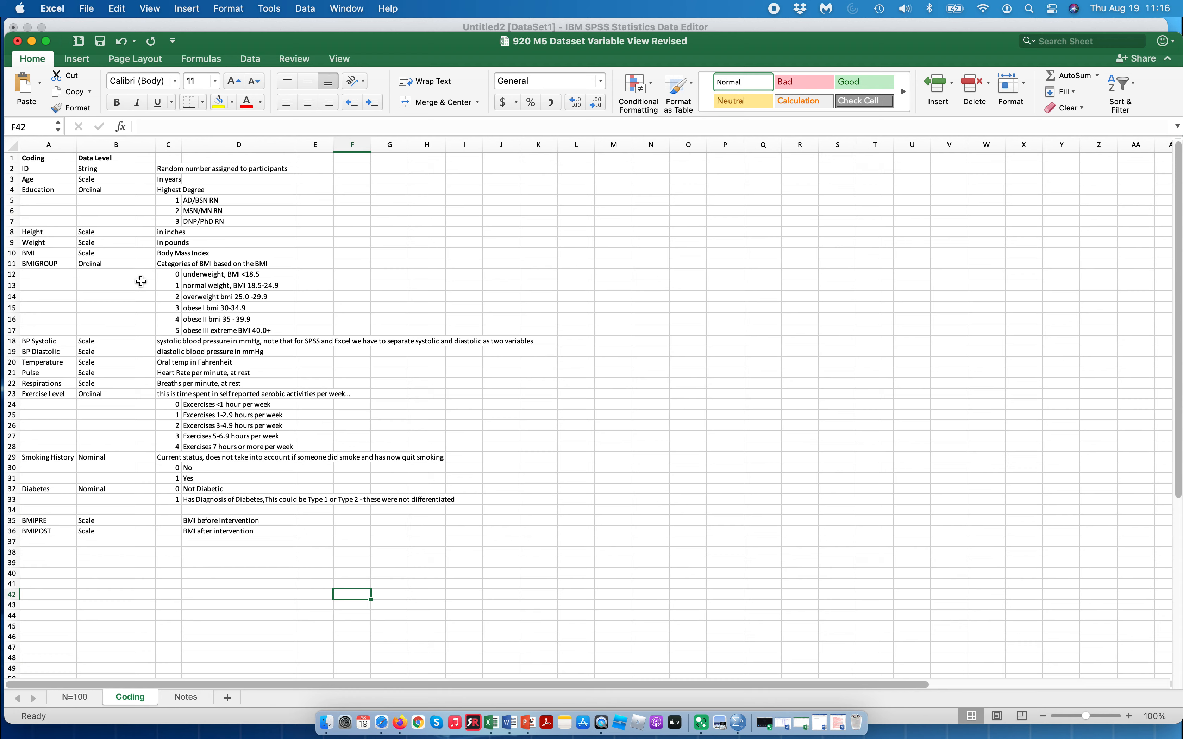
left_click(168, 277)
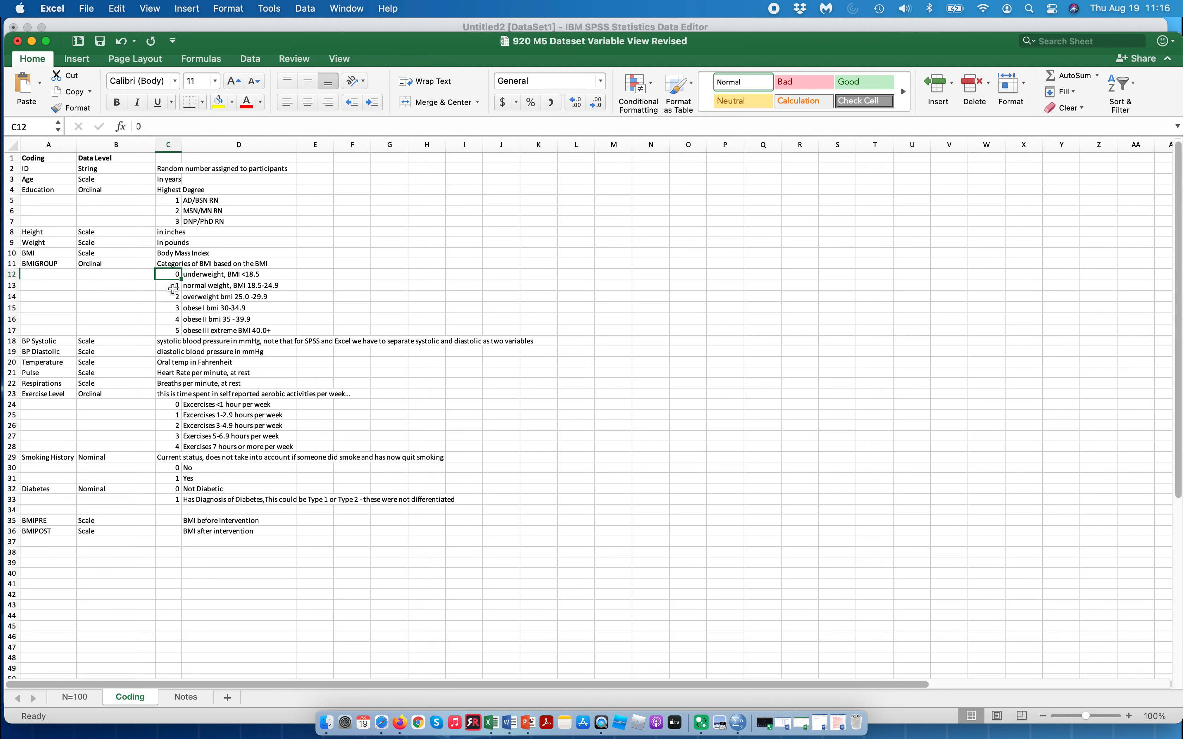
left_click(172, 289)
left_click(176, 489)
left_click(41, 492)
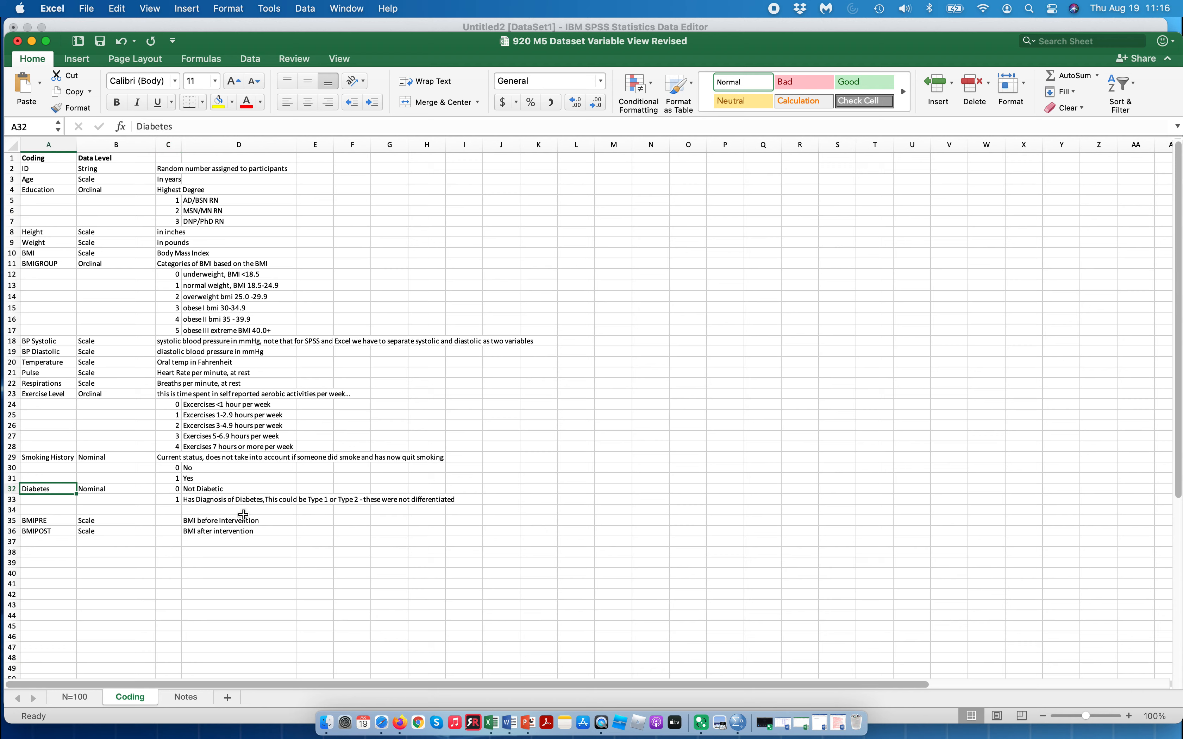
left_click(213, 488)
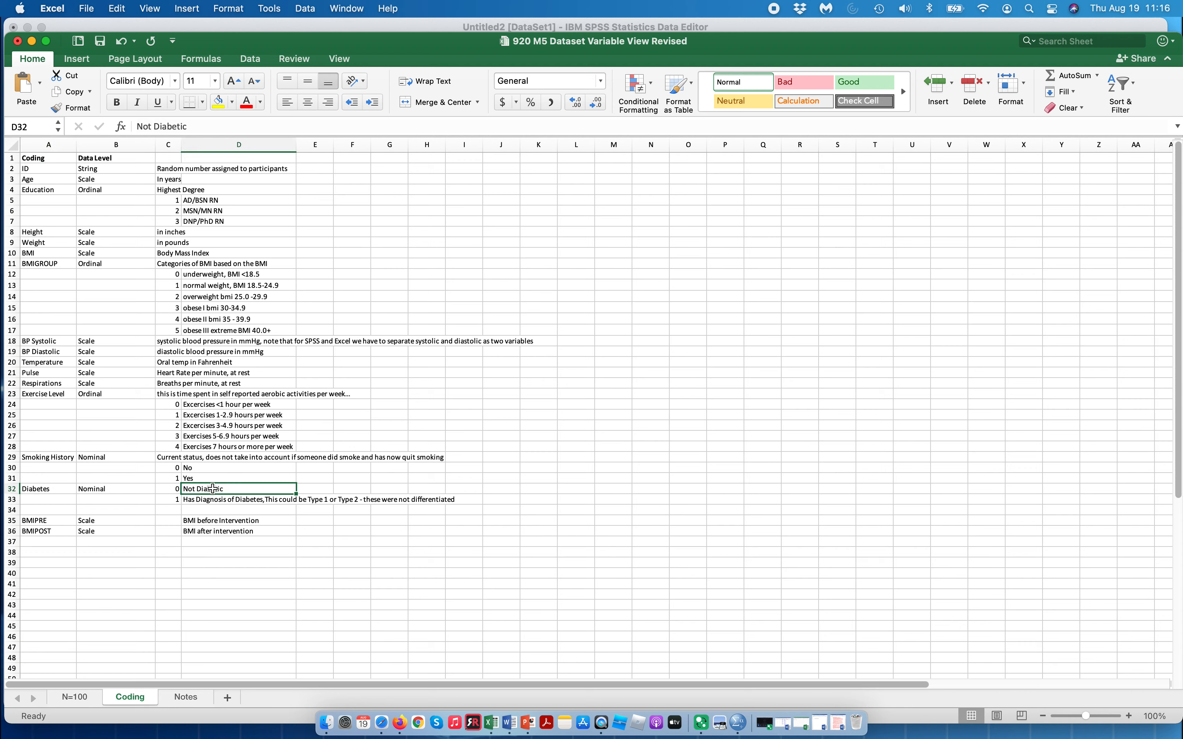
left_click(213, 502)
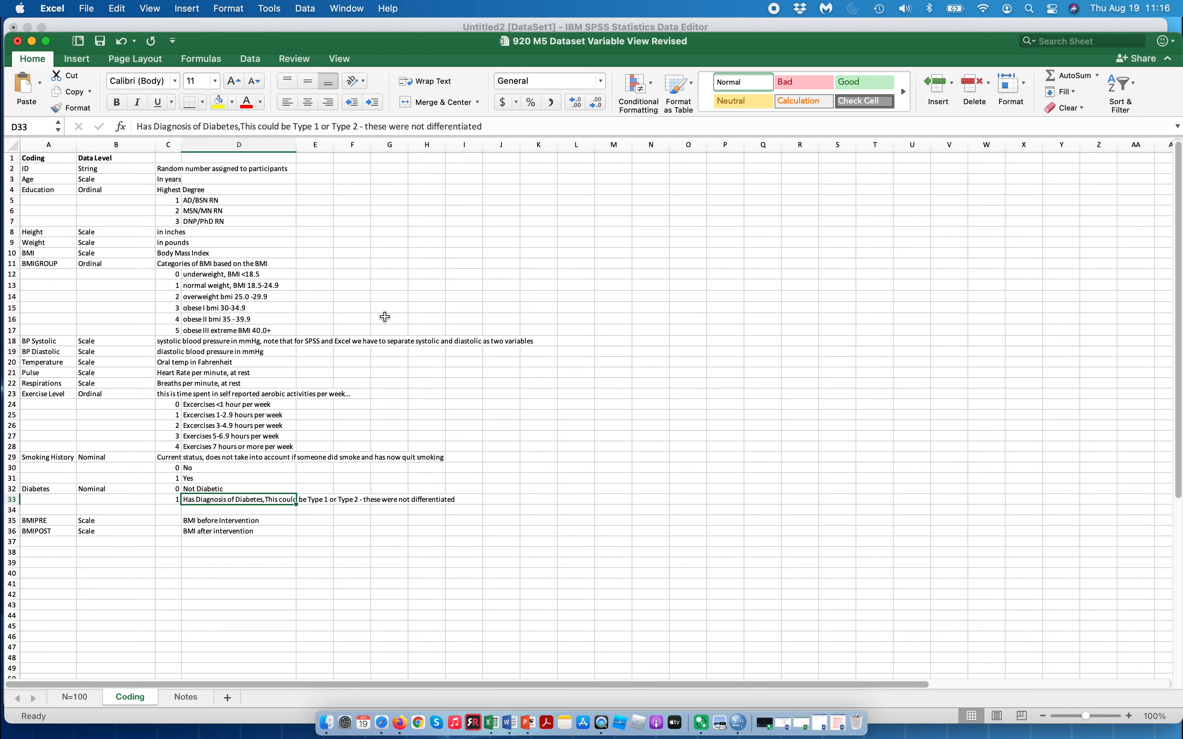
Step: Check the Notes sheet, then compare the Coding definitions with the participant data on the N=100 sheet
left_click(181, 701)
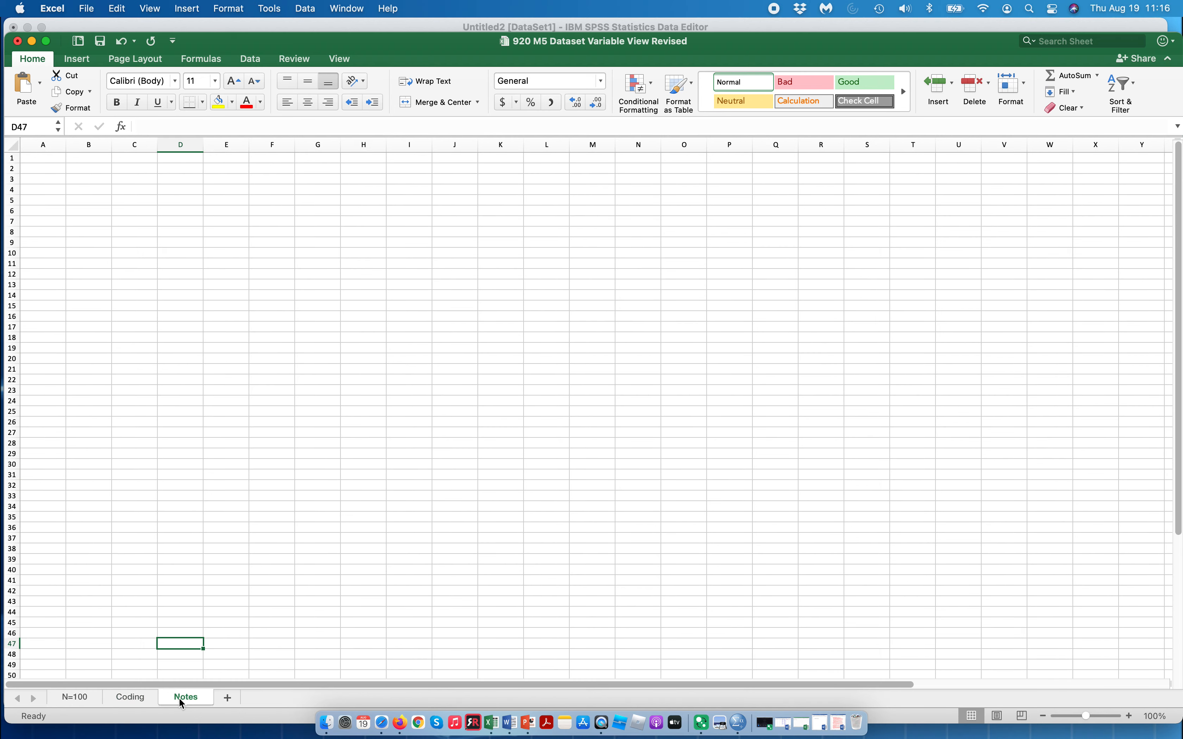
left_click(131, 700)
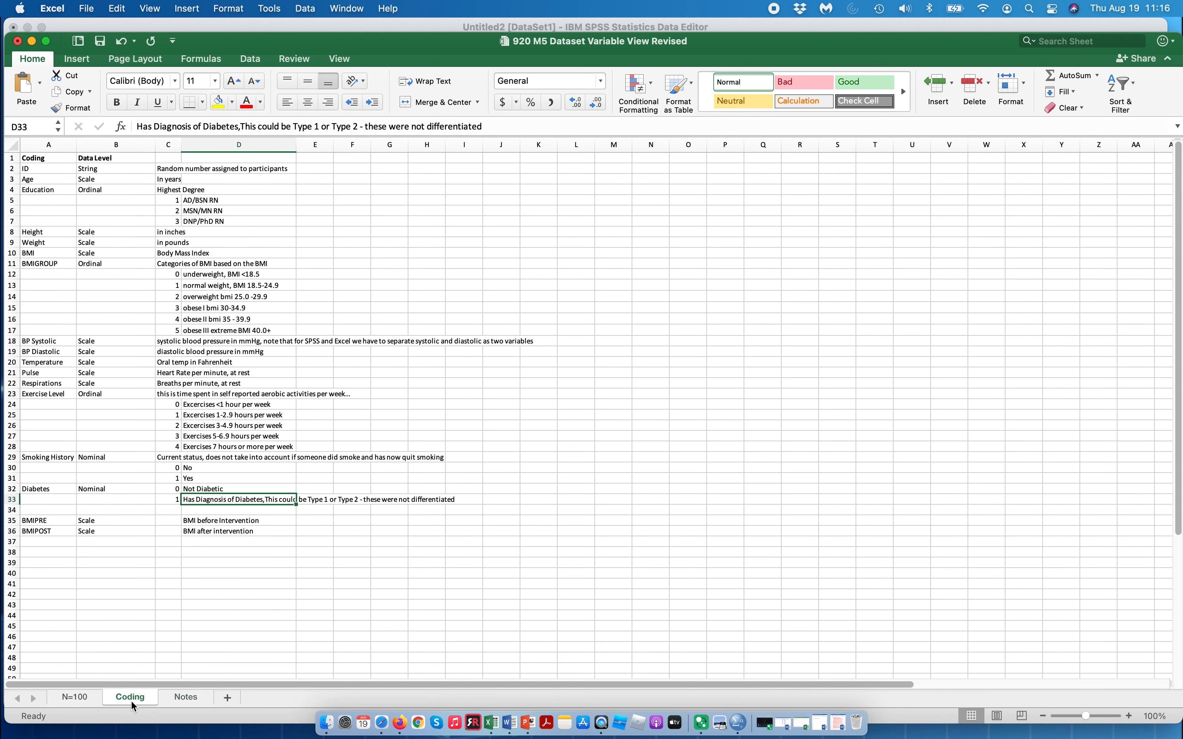
left_click(83, 696)
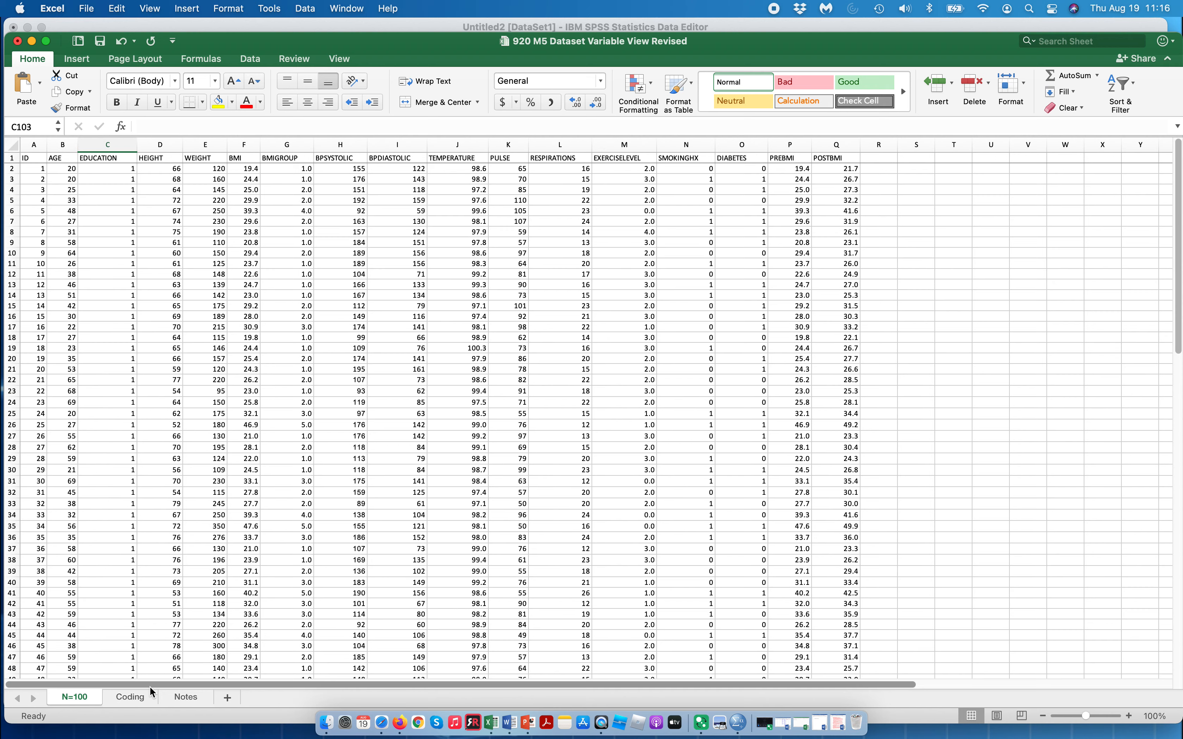
left_click(143, 697)
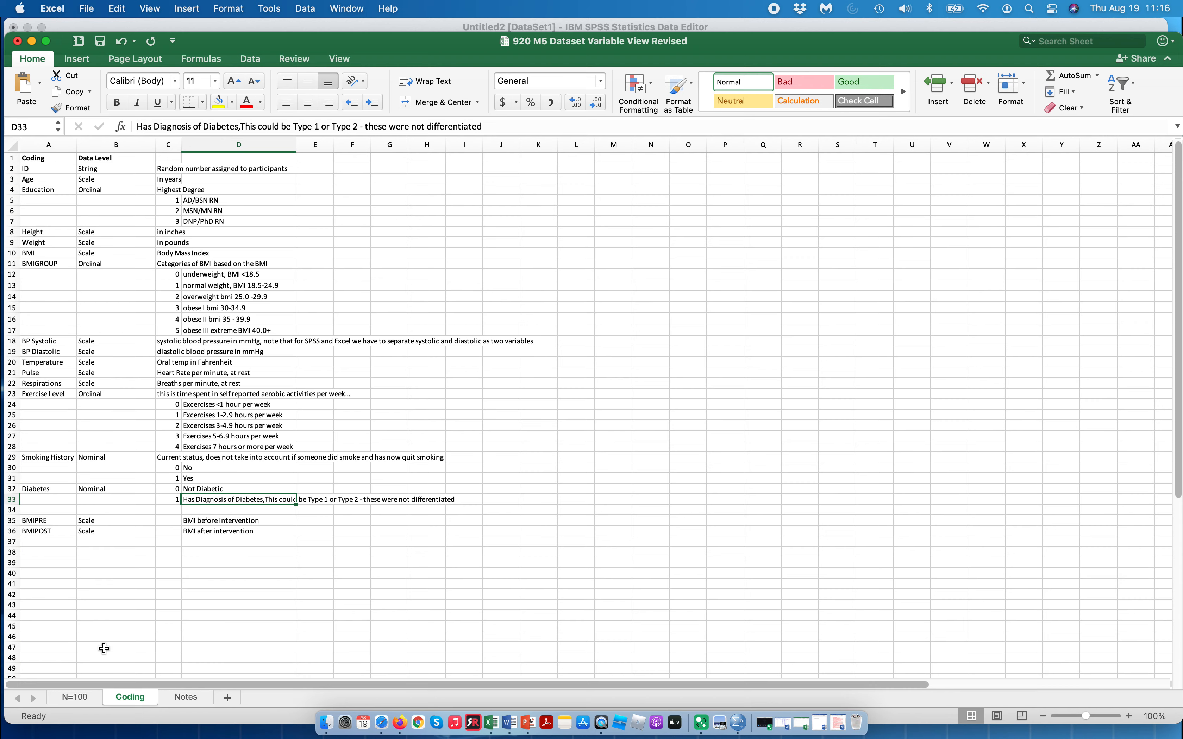
left_click(75, 701)
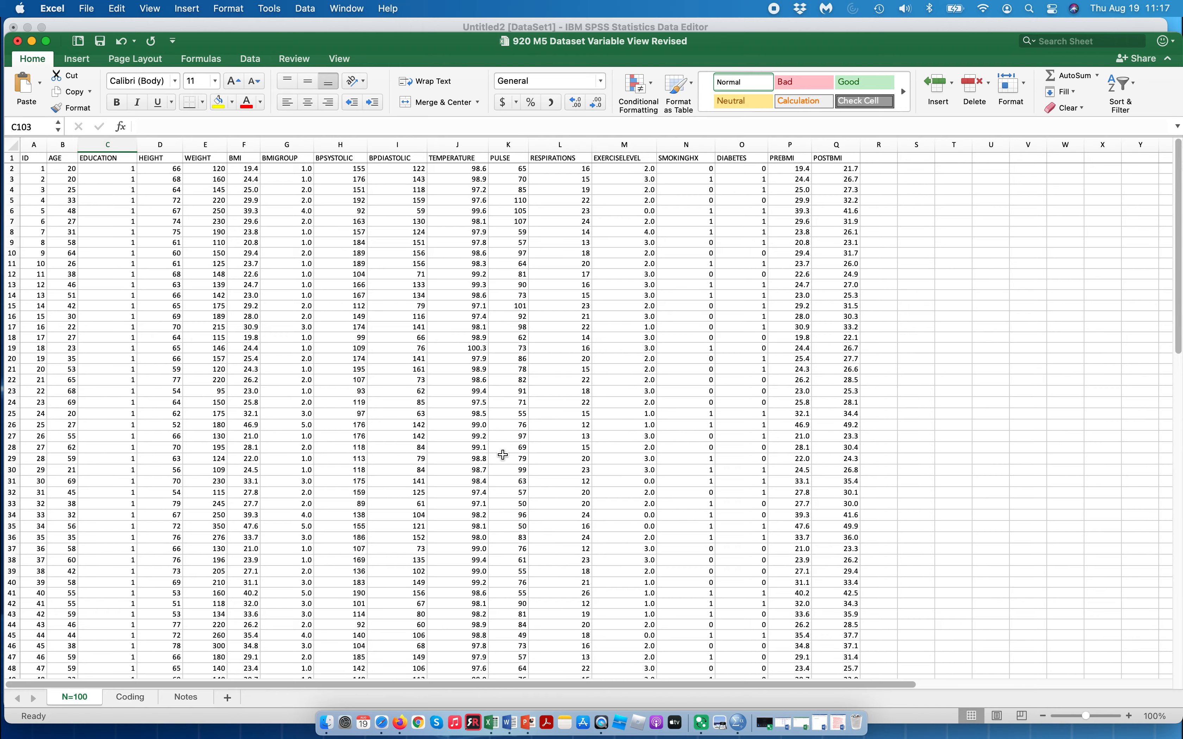
scroll(503, 455, "down", 5)
scroll(503, 455, "down", 15)
scroll(503, 455, "up", 10)
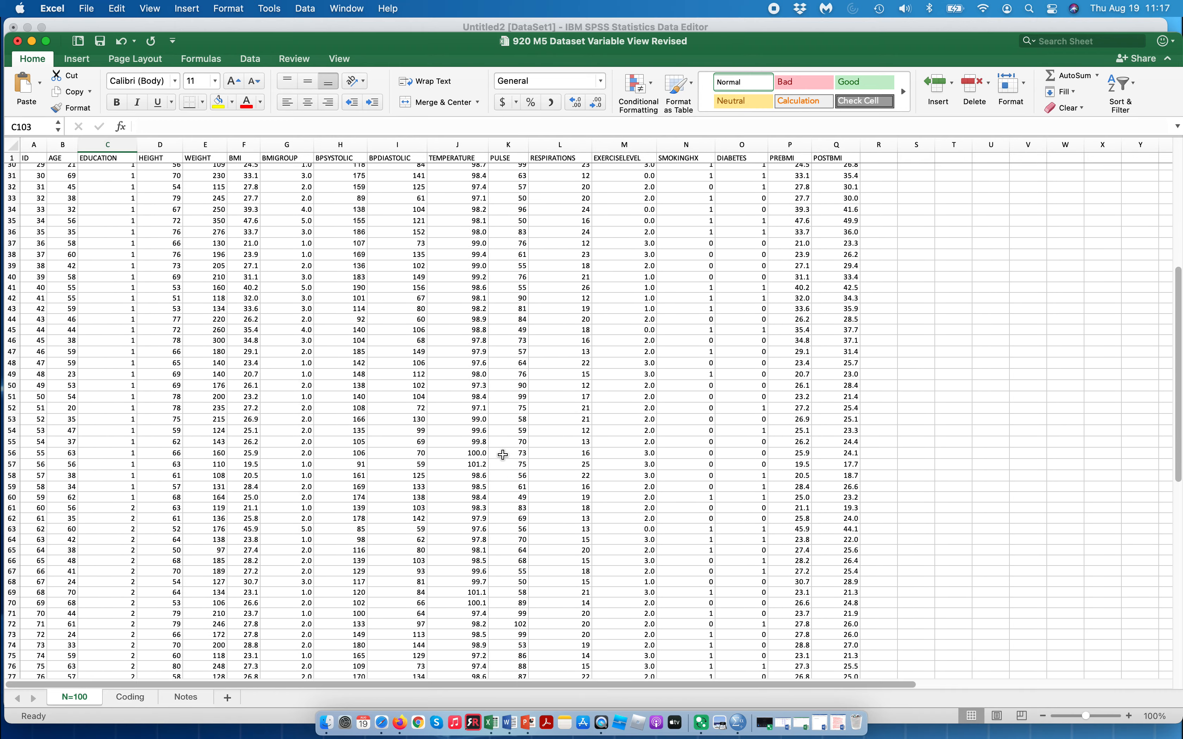
Step: Minimize the workbook, keeping it open, and switch to the SPSS Statistics dataset with its variable definitions shown
left_click(18, 42)
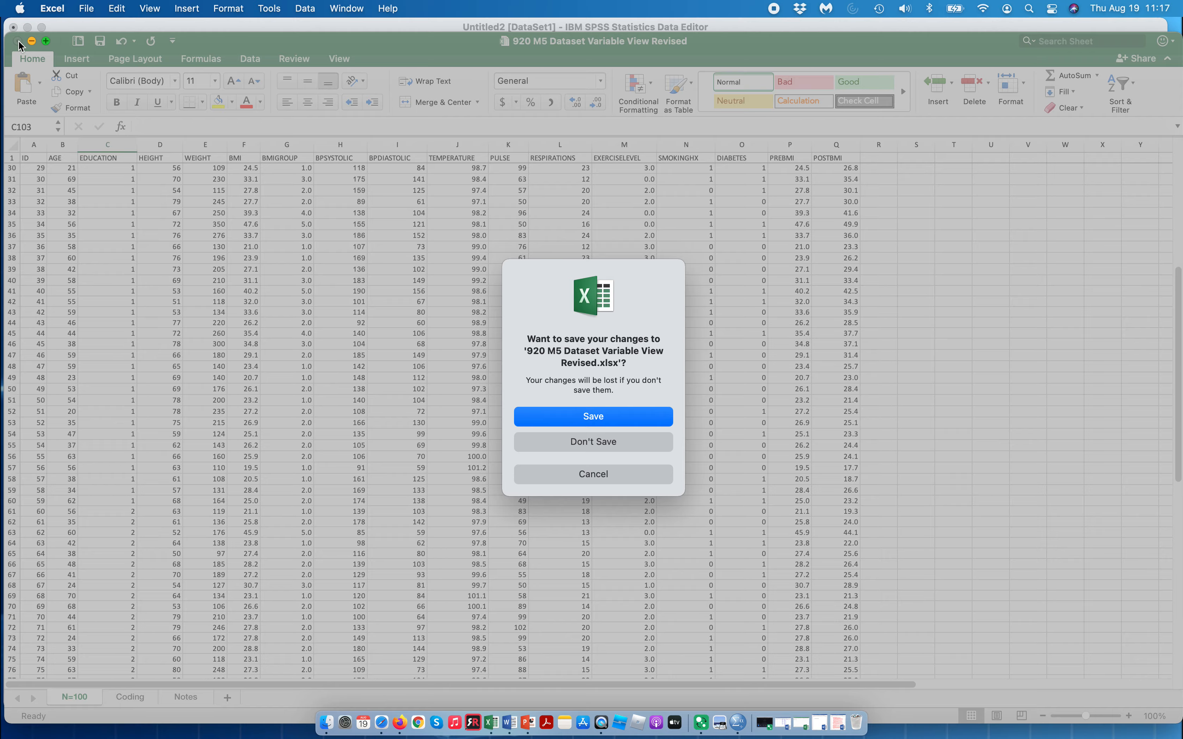
left_click(587, 481)
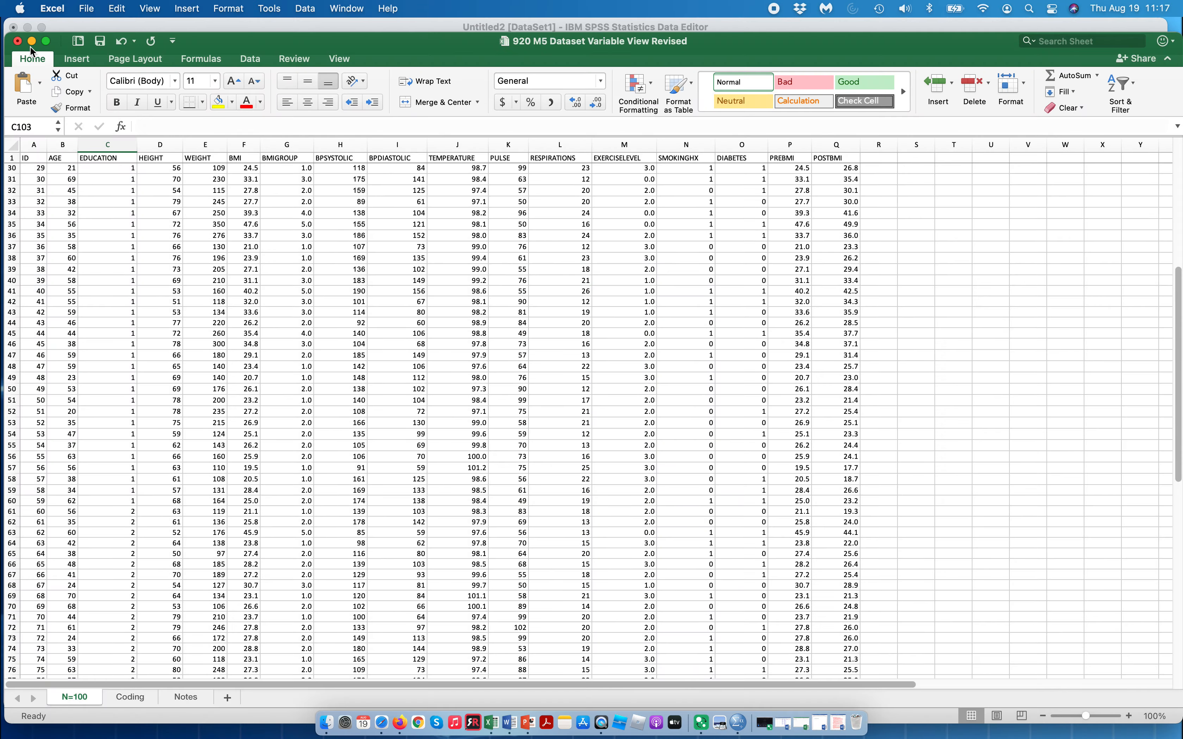
left_click(31, 43)
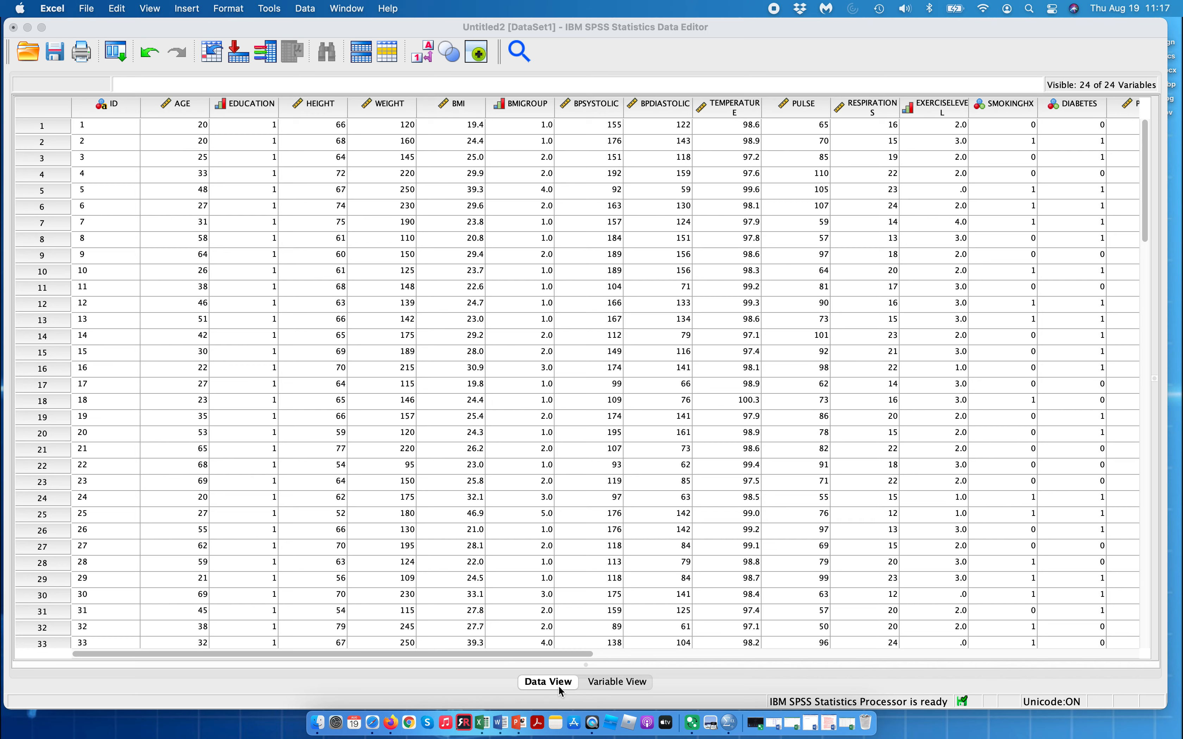
left_click(615, 684)
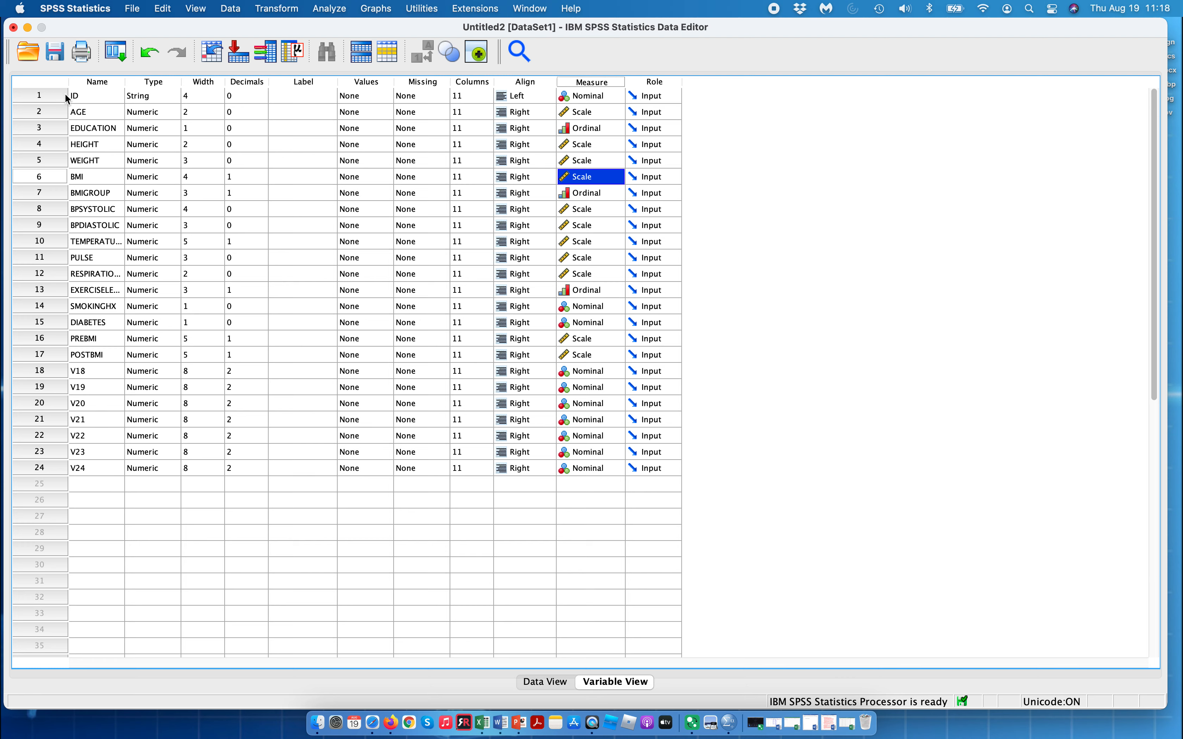
Step: Inspect the ID variable's type options and its width without changing them
left_click(171, 97)
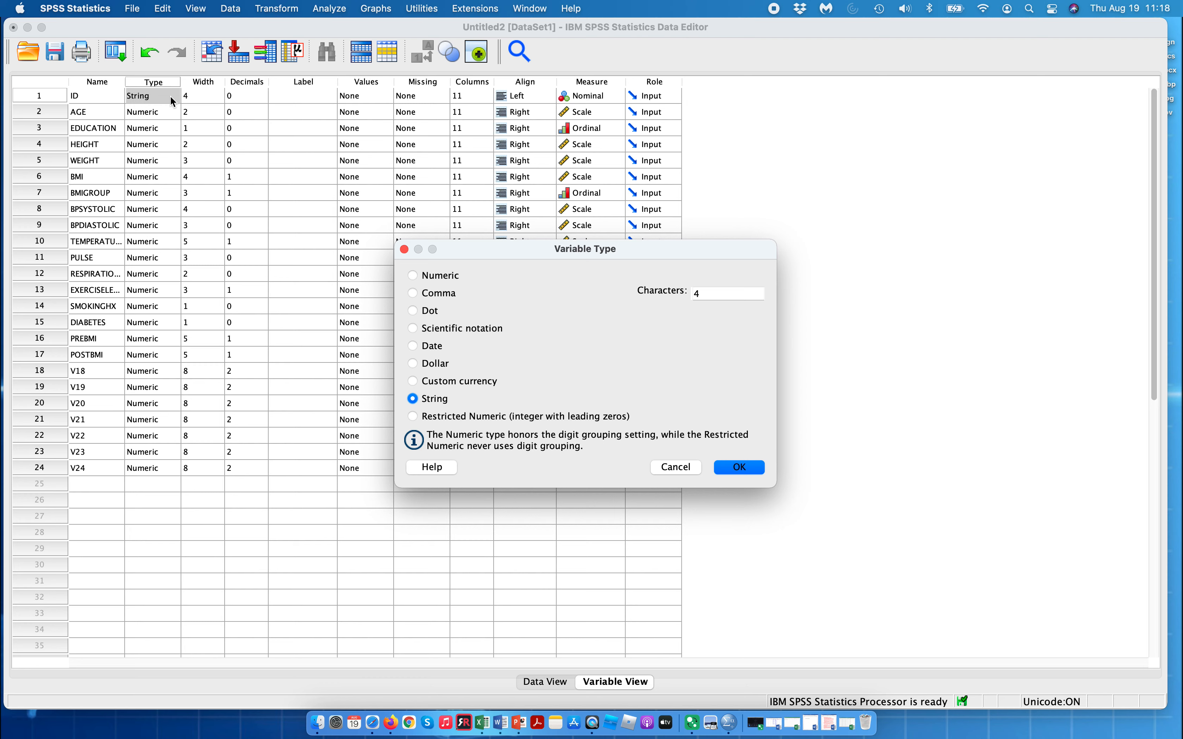
left_click(404, 250)
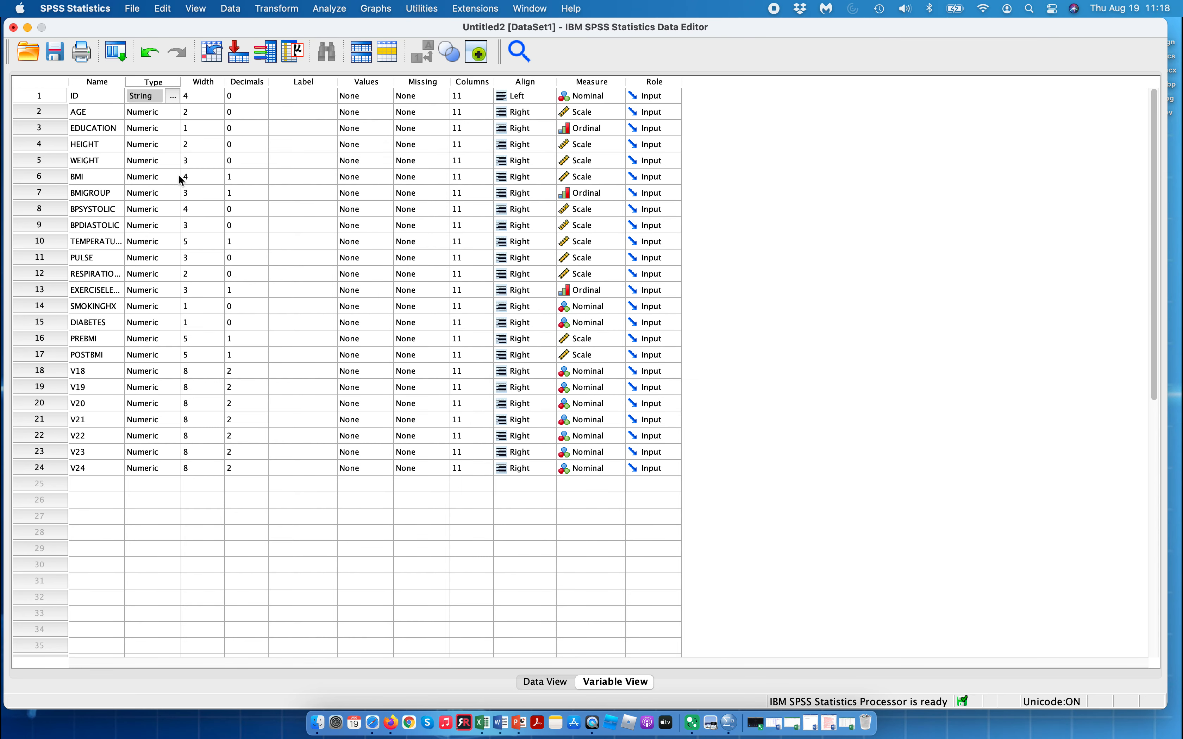
left_click(217, 96)
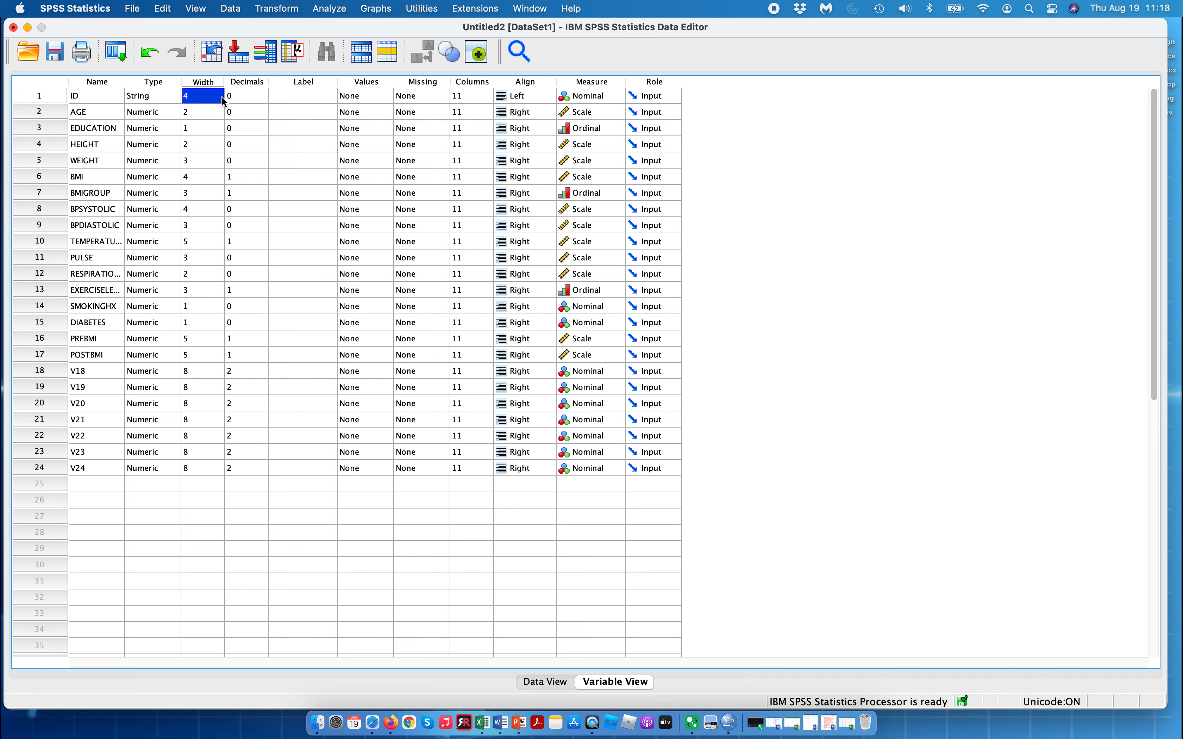
Step: Set the width of the EDUCATION variable to 4 and the decimals of BPSYSTOLIC to 1
left_click(220, 121)
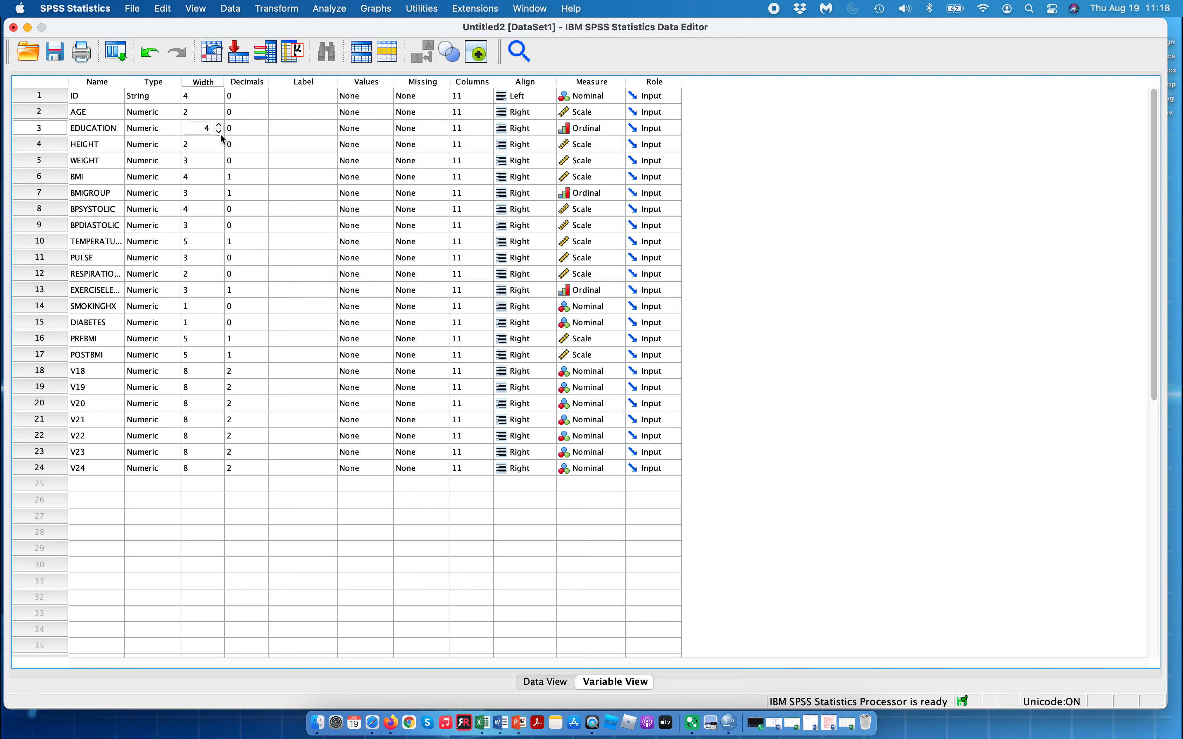
left_click(218, 83)
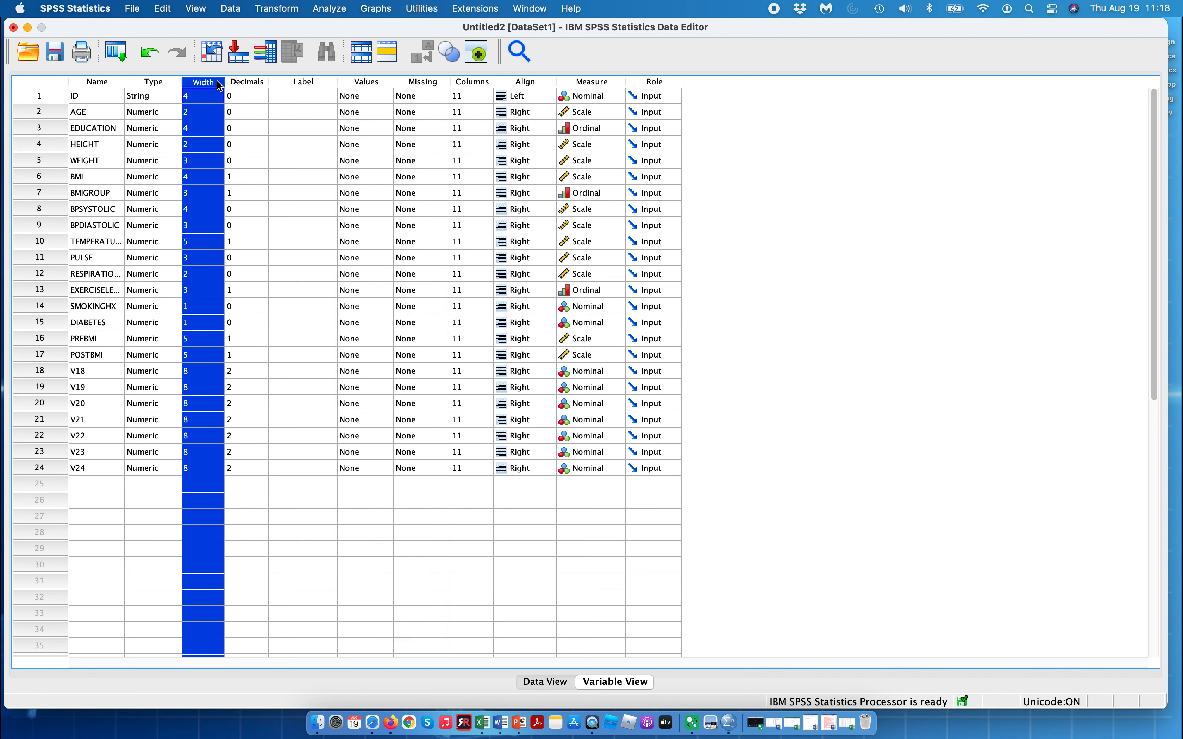
left_click(264, 206)
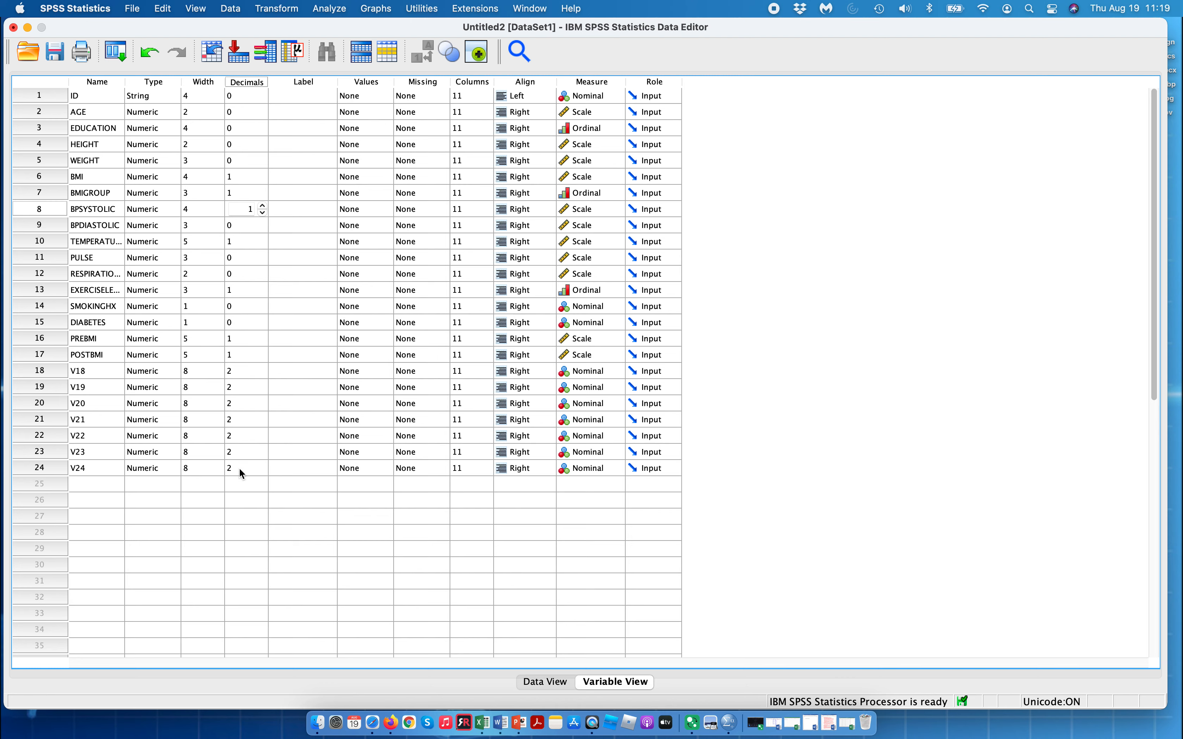
left_click(258, 95)
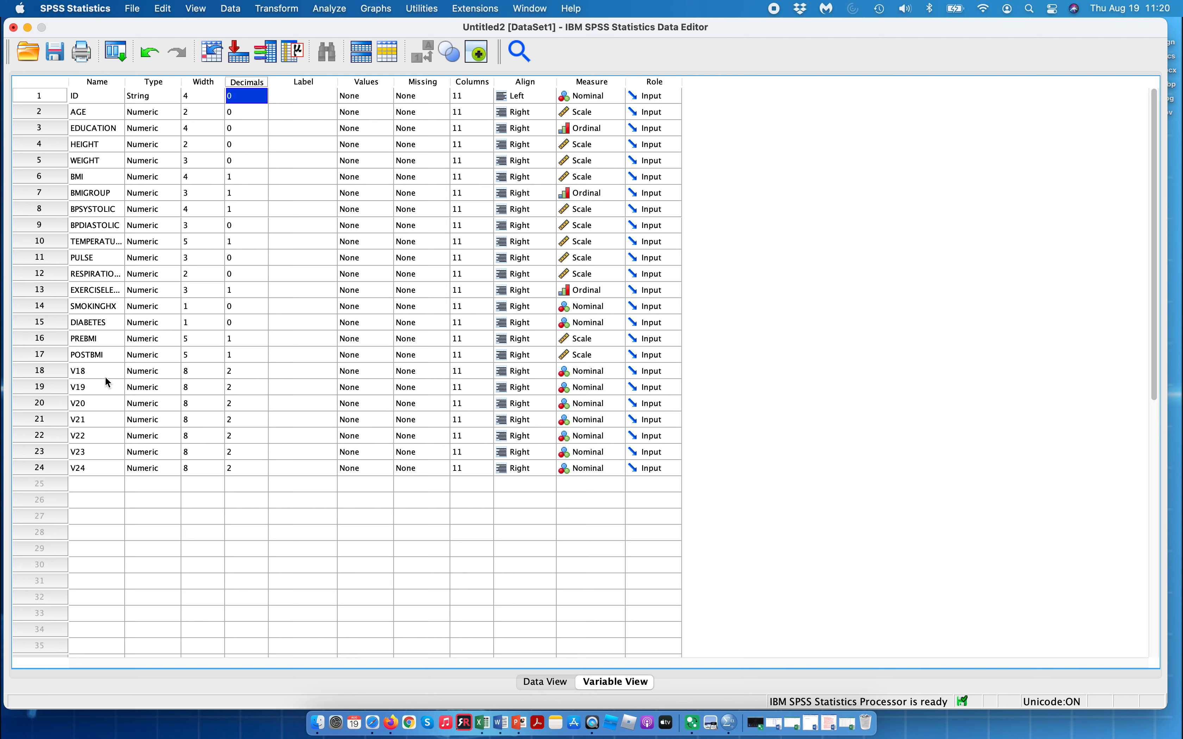
Step: Inspect the label fields of ID and AGE and the value labels settings of ID without entering anything
double_click(318, 96)
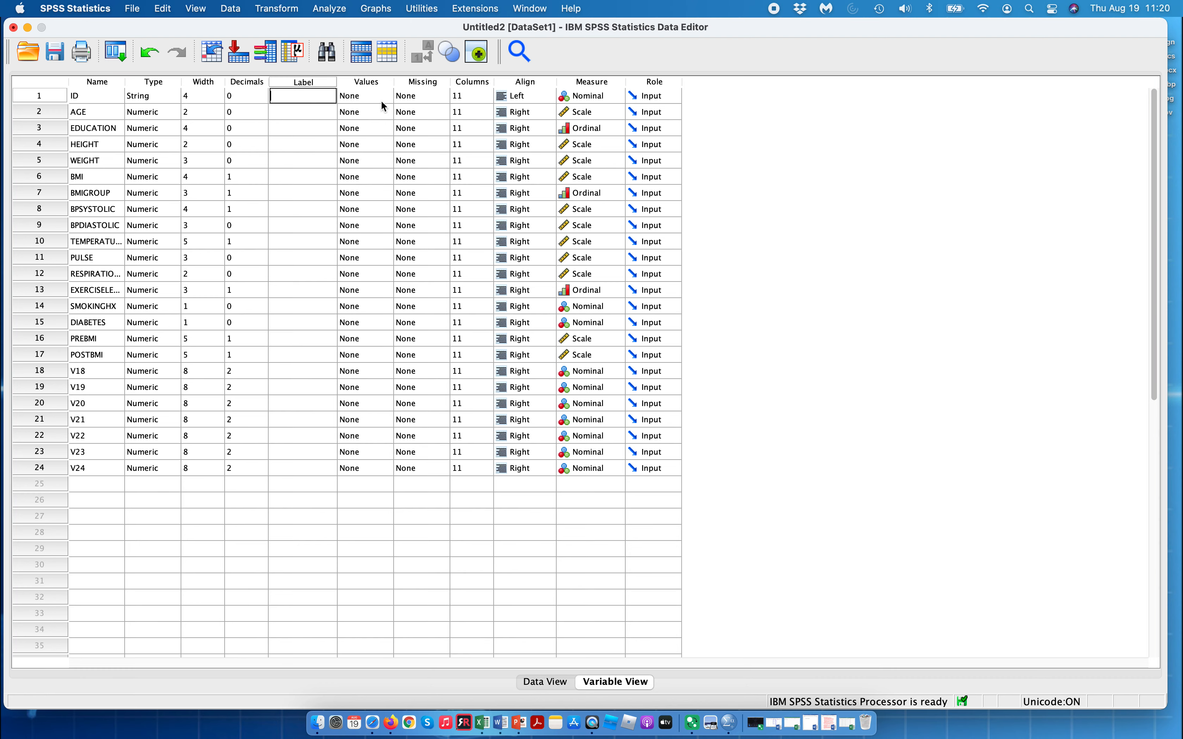
left_click(322, 117)
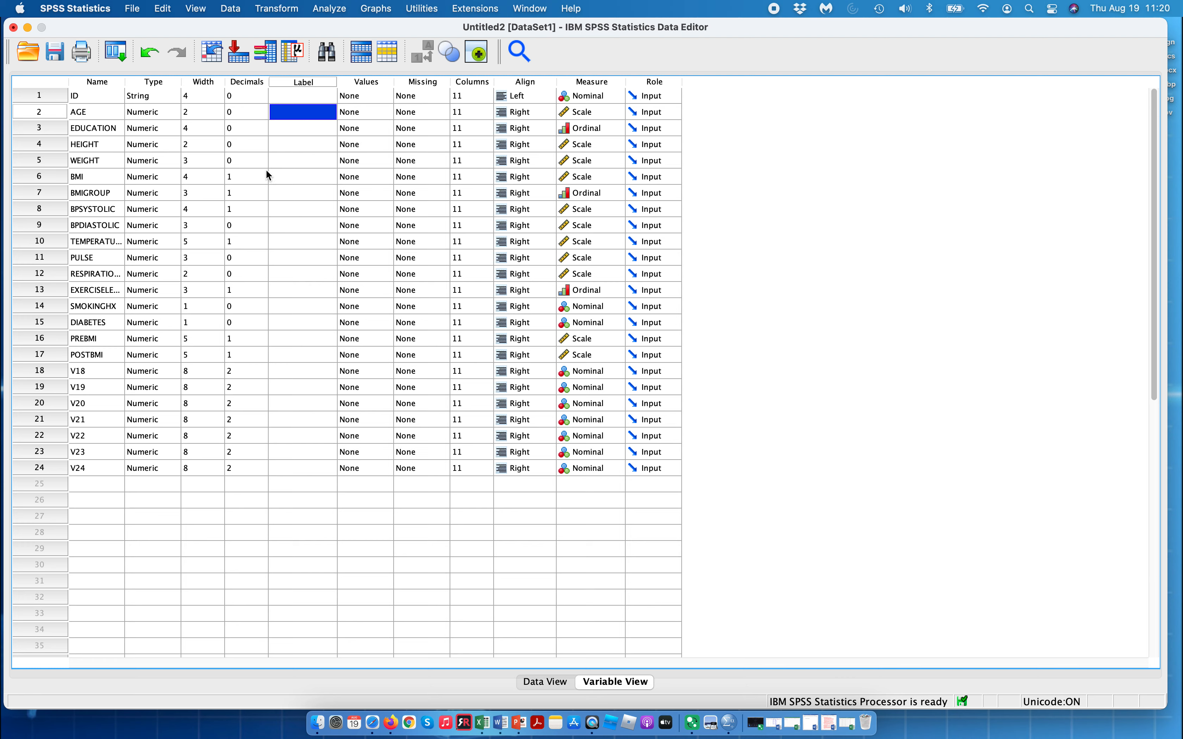
left_click(387, 82)
left_click(373, 238)
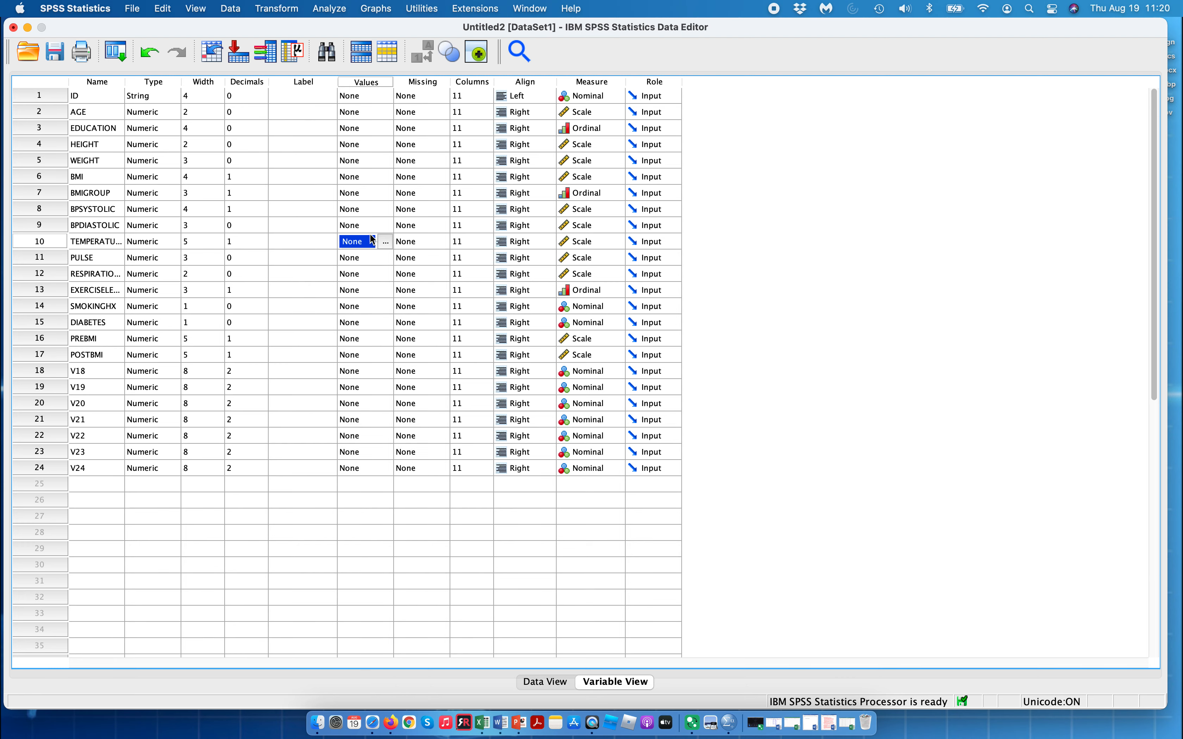
double_click(381, 95)
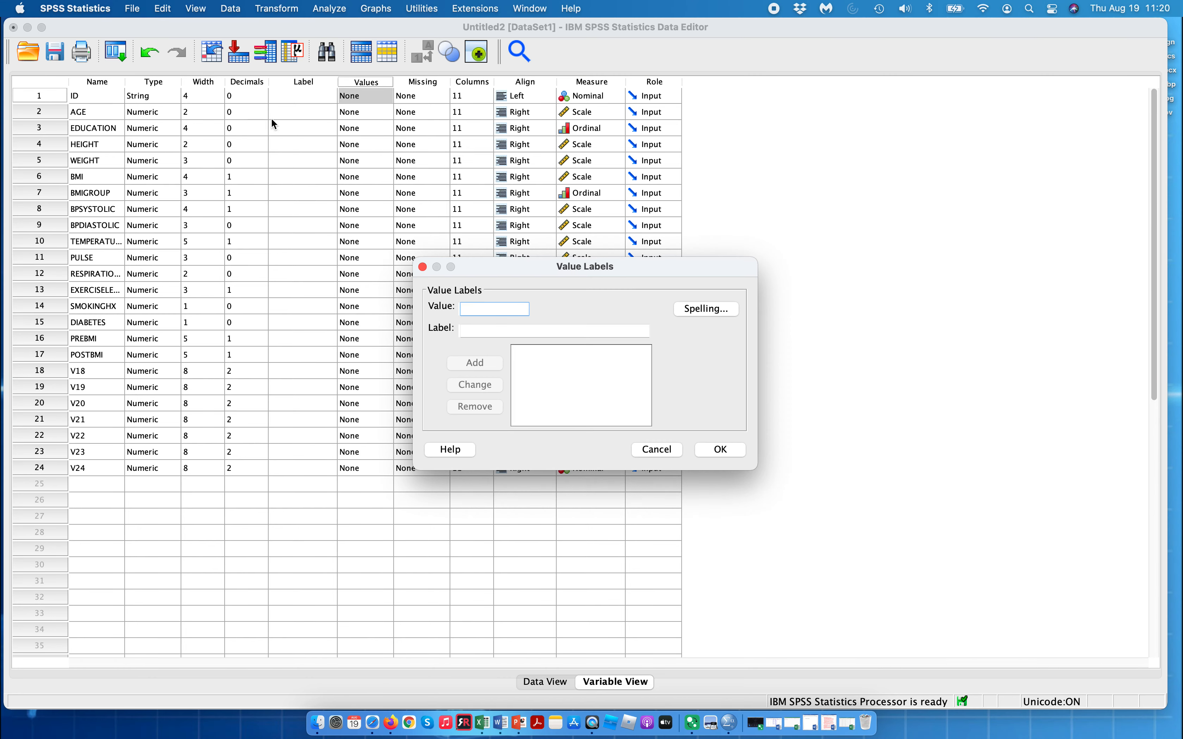
left_click(667, 450)
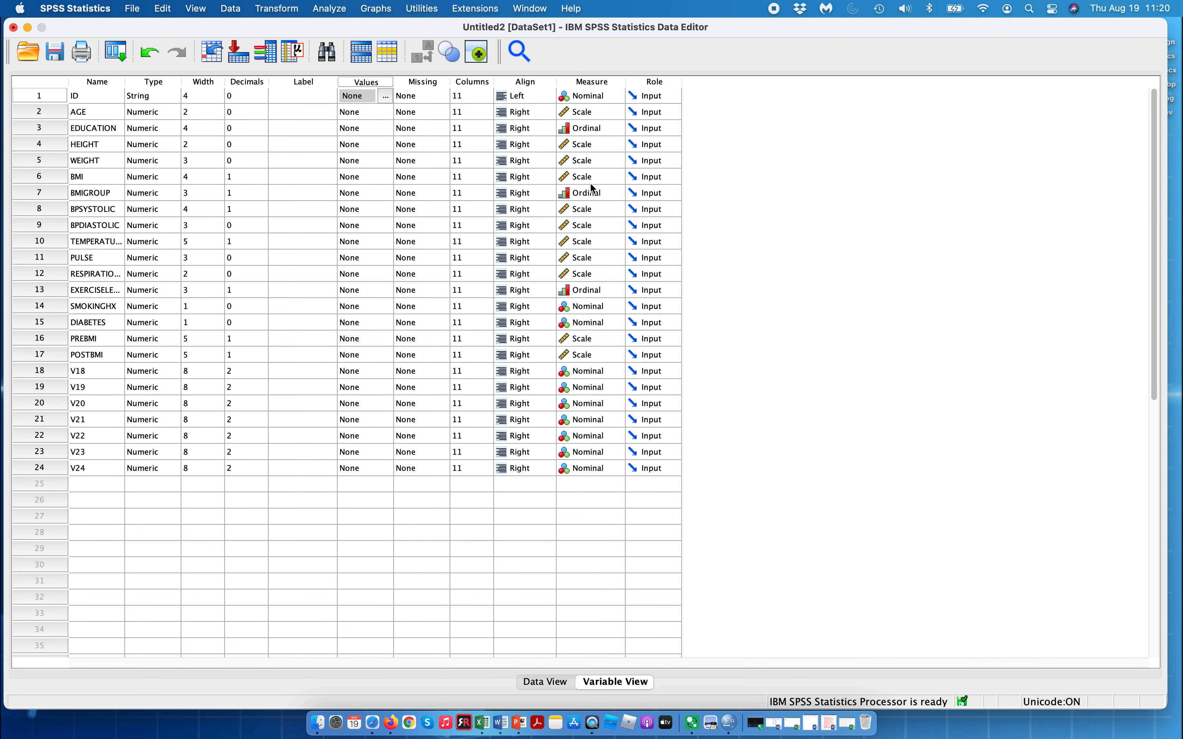
Step: Inspect the value labels settings of BMIGROUP and the missing values field of ID without entering anything
left_click(373, 193)
left_click(385, 194)
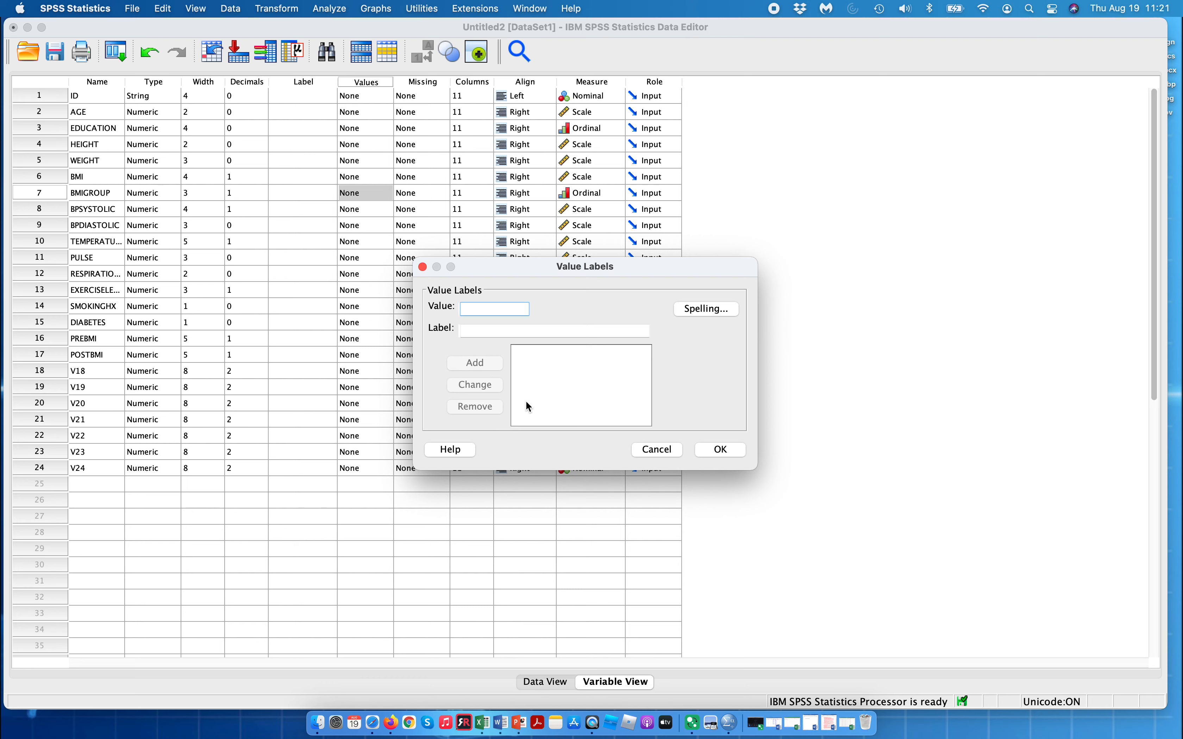
left_click(668, 455)
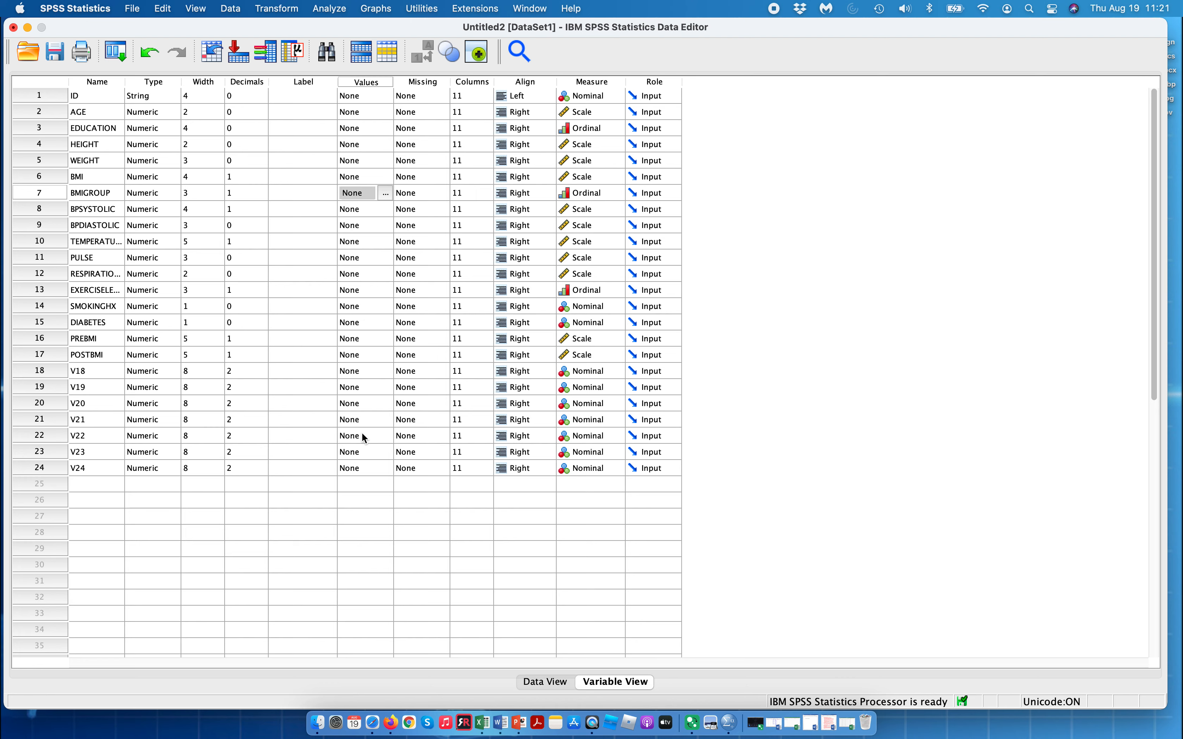
left_click(434, 99)
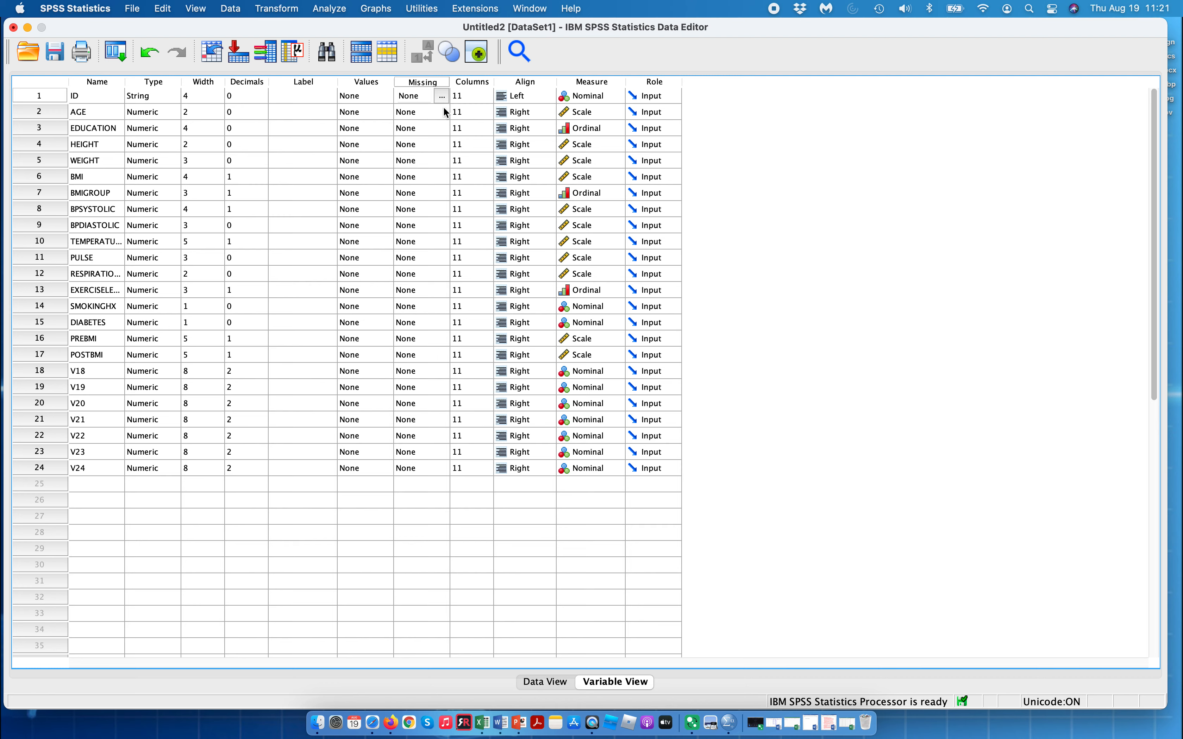
Step: Try a display column width of 8 for the ID variable and restore it to 11
left_click(485, 99)
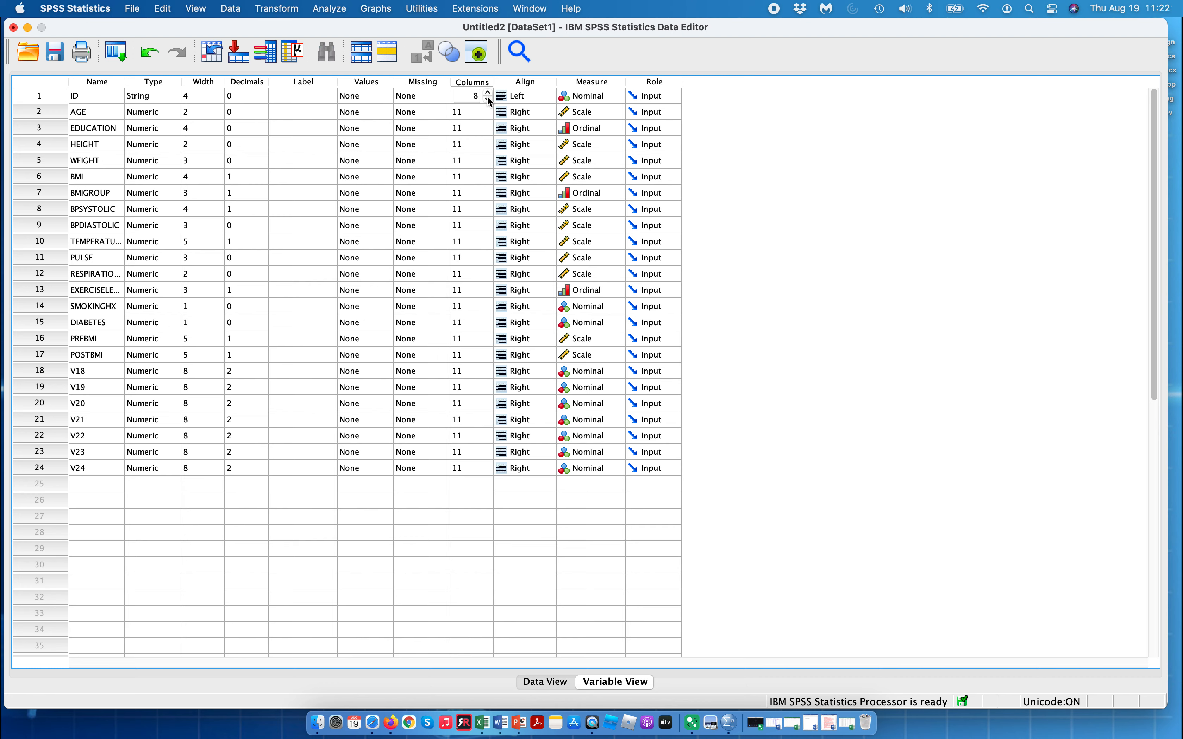
left_click(490, 83)
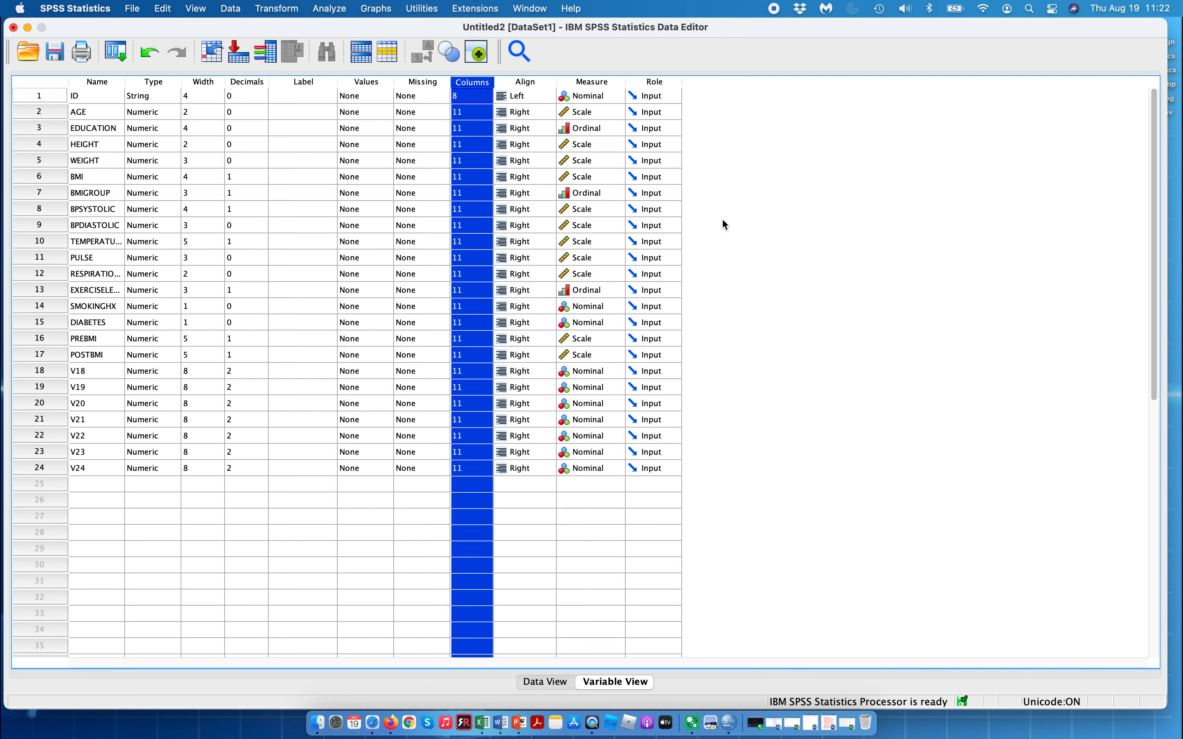
left_click(481, 97)
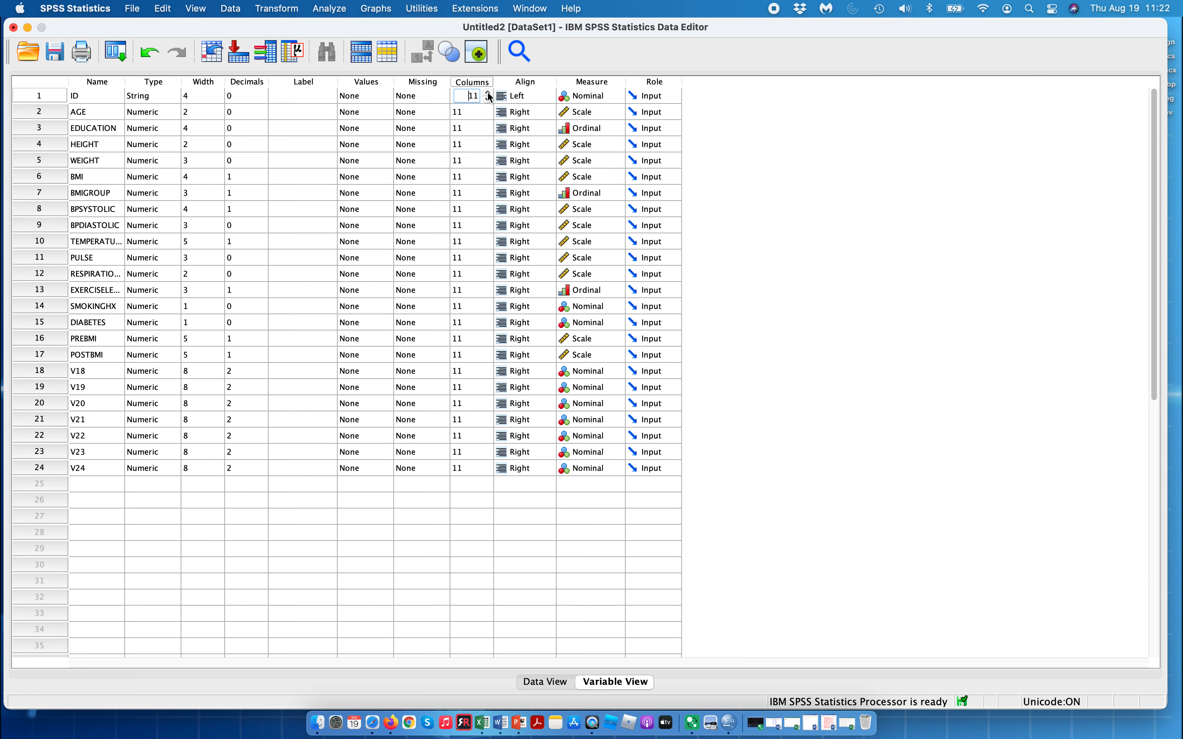
left_click(477, 533)
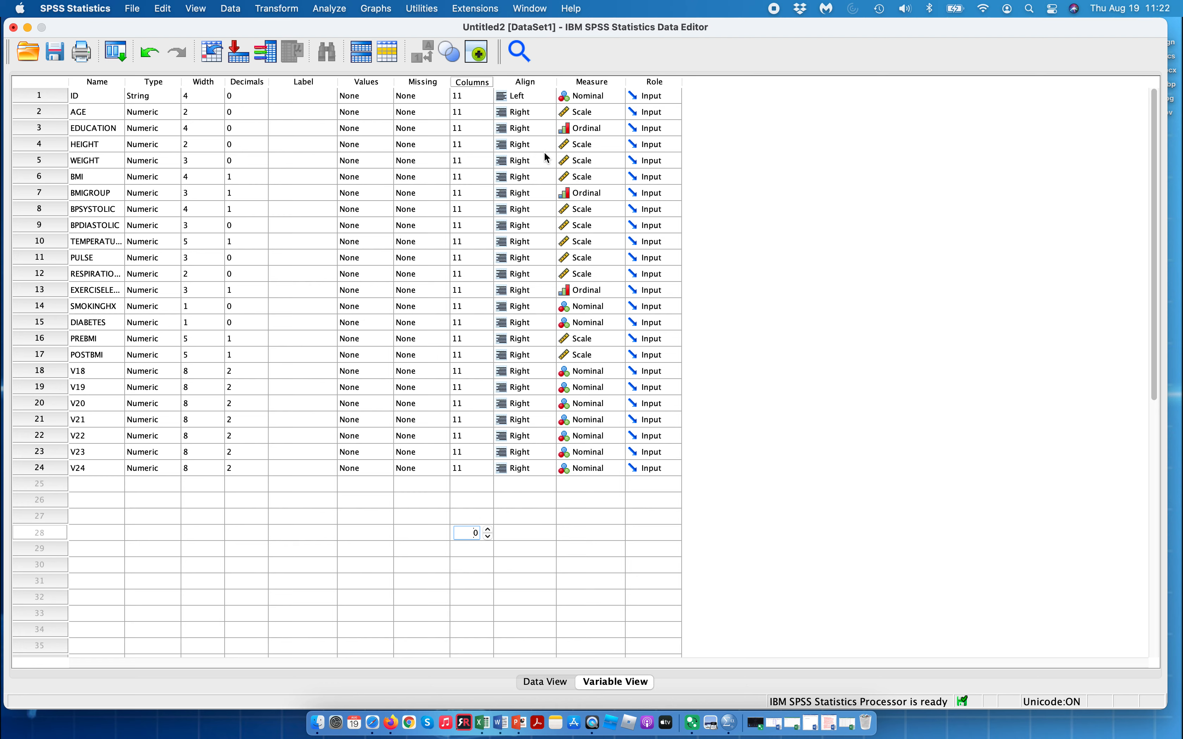
Step: Try left alignment for the AGE variable and restore its right alignment
left_click(541, 114)
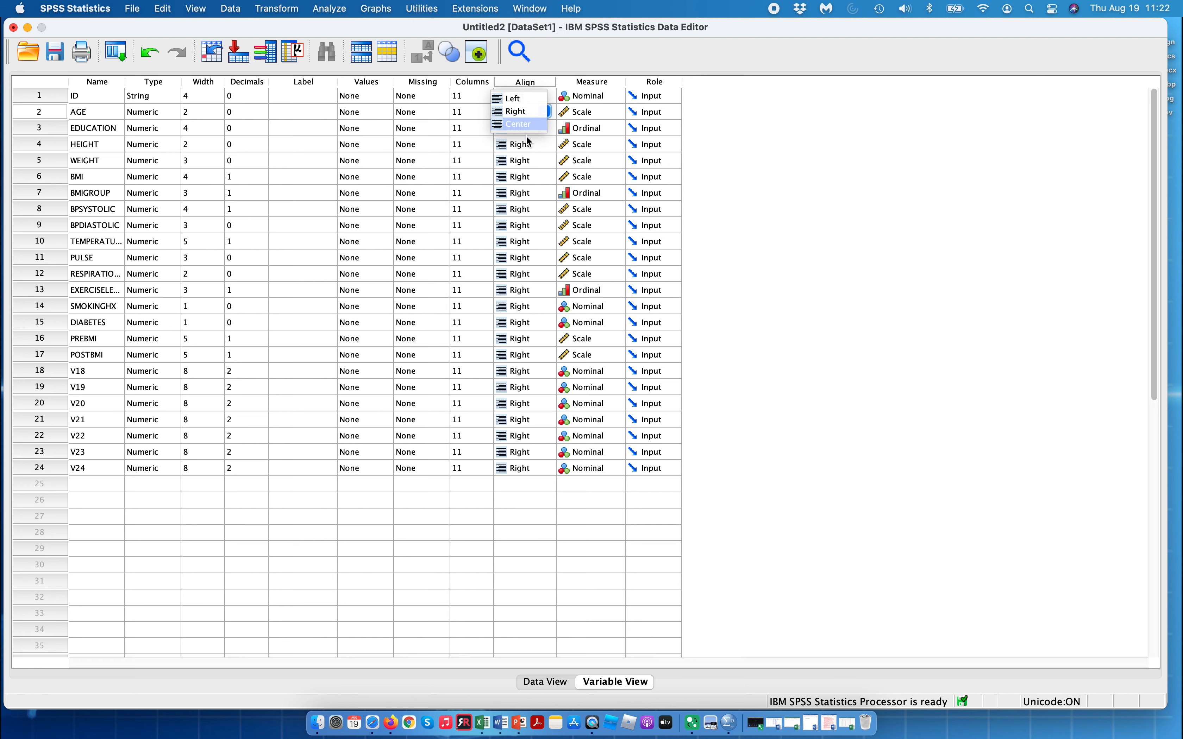
left_click(774, 123)
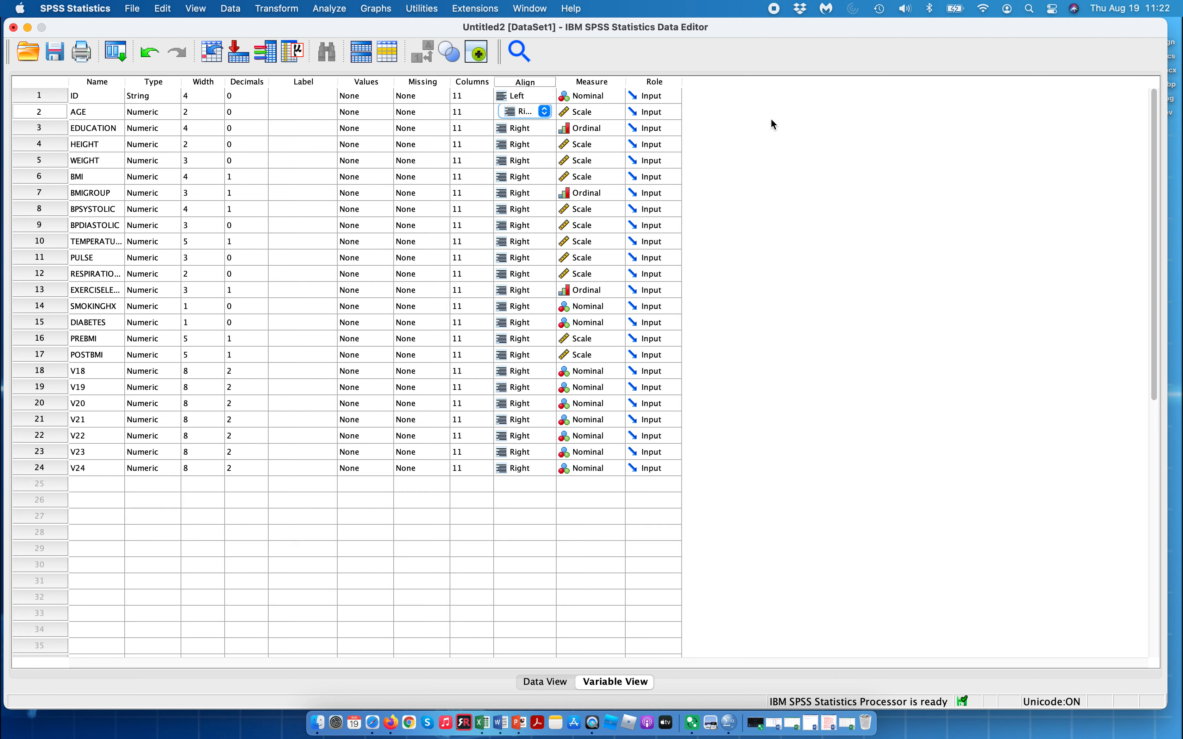
left_click(545, 112)
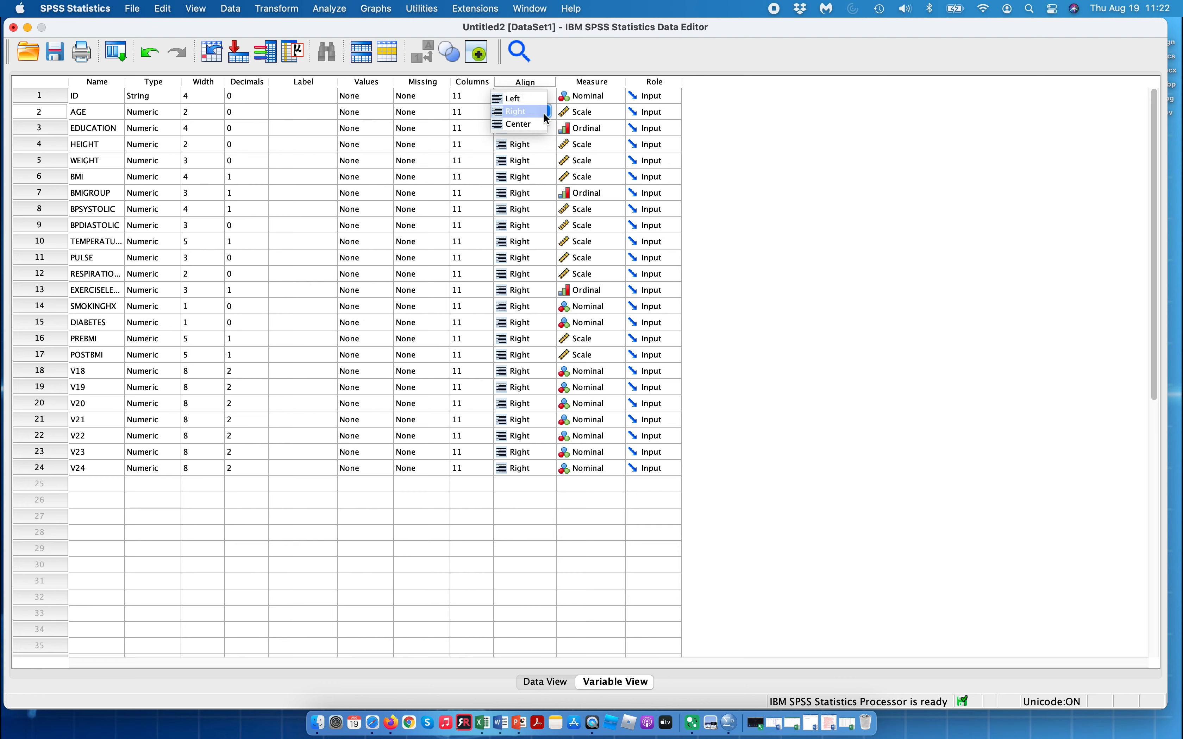
left_click(523, 98)
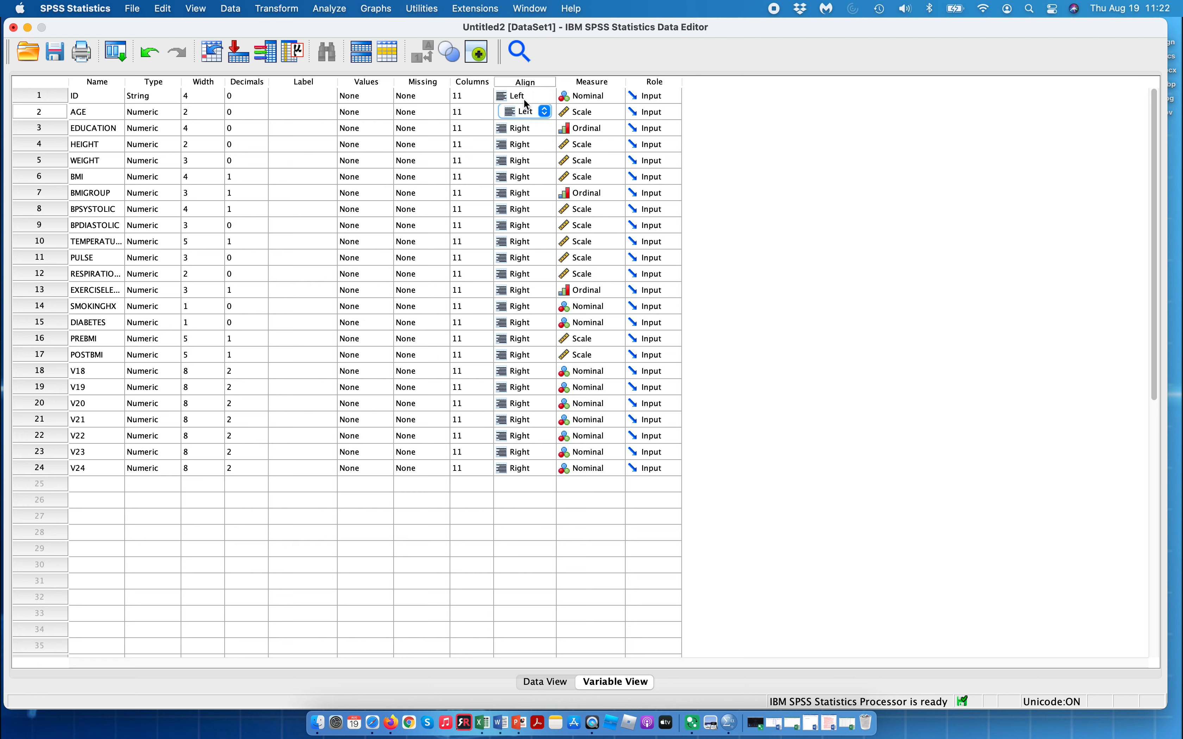
left_click(549, 115)
left_click(521, 124)
left_click(564, 611)
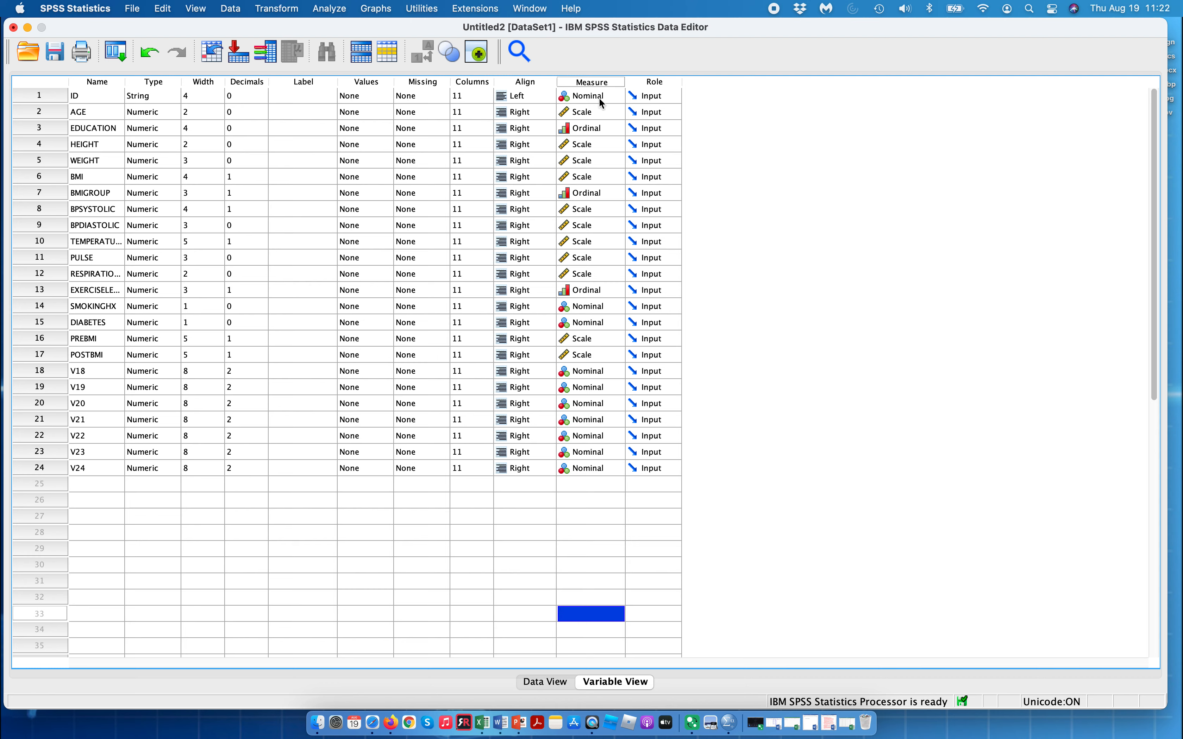
Step: Inspect the role options of ID and the measurement level options of RESPIRATIONS without changing either
left_click(676, 103)
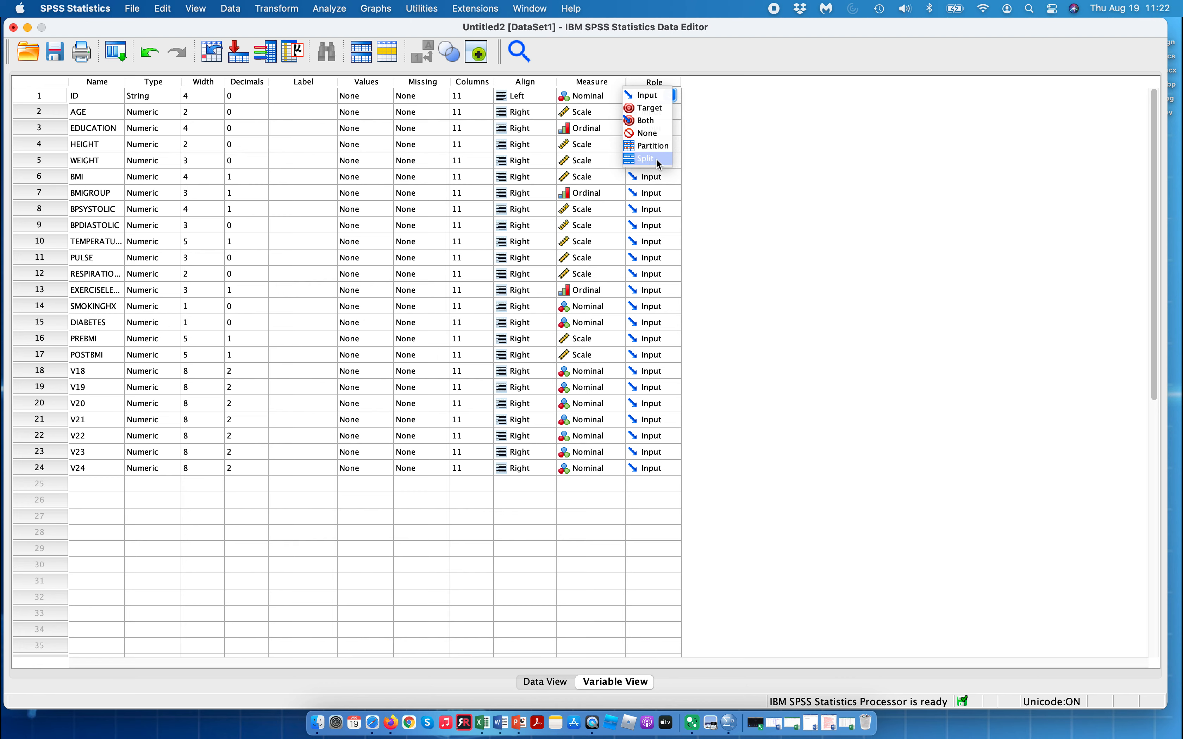
left_click(693, 141)
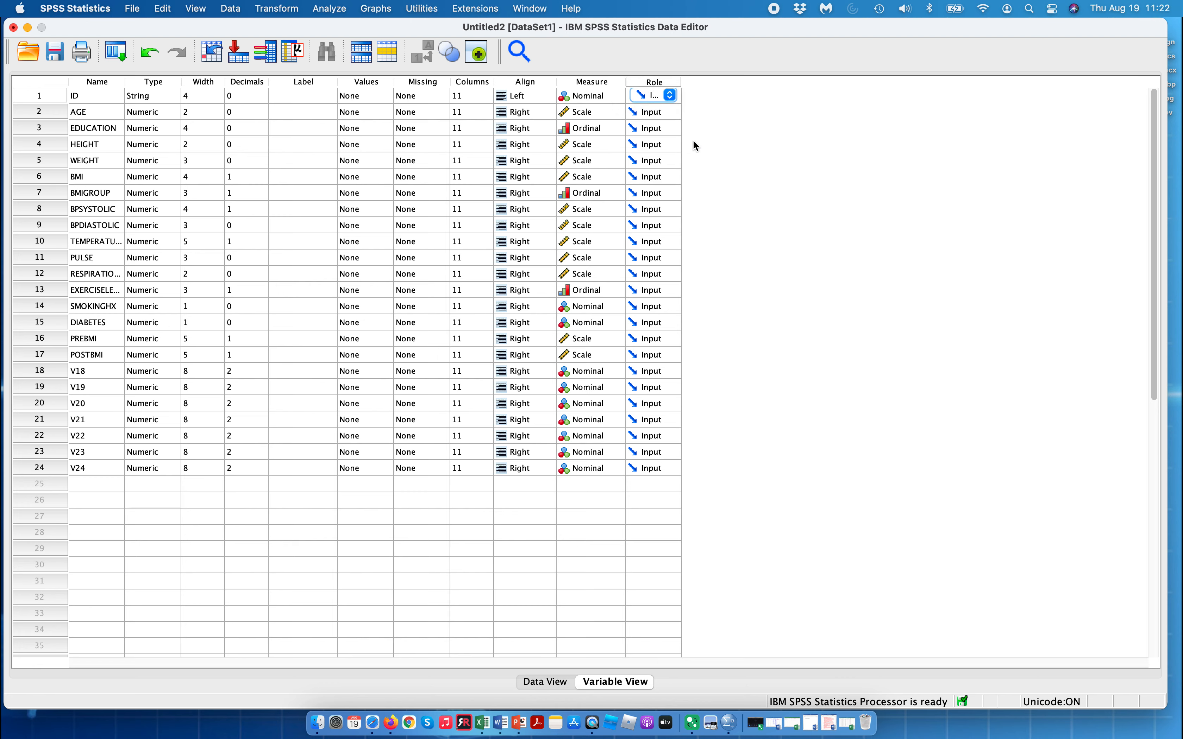
left_click(648, 515)
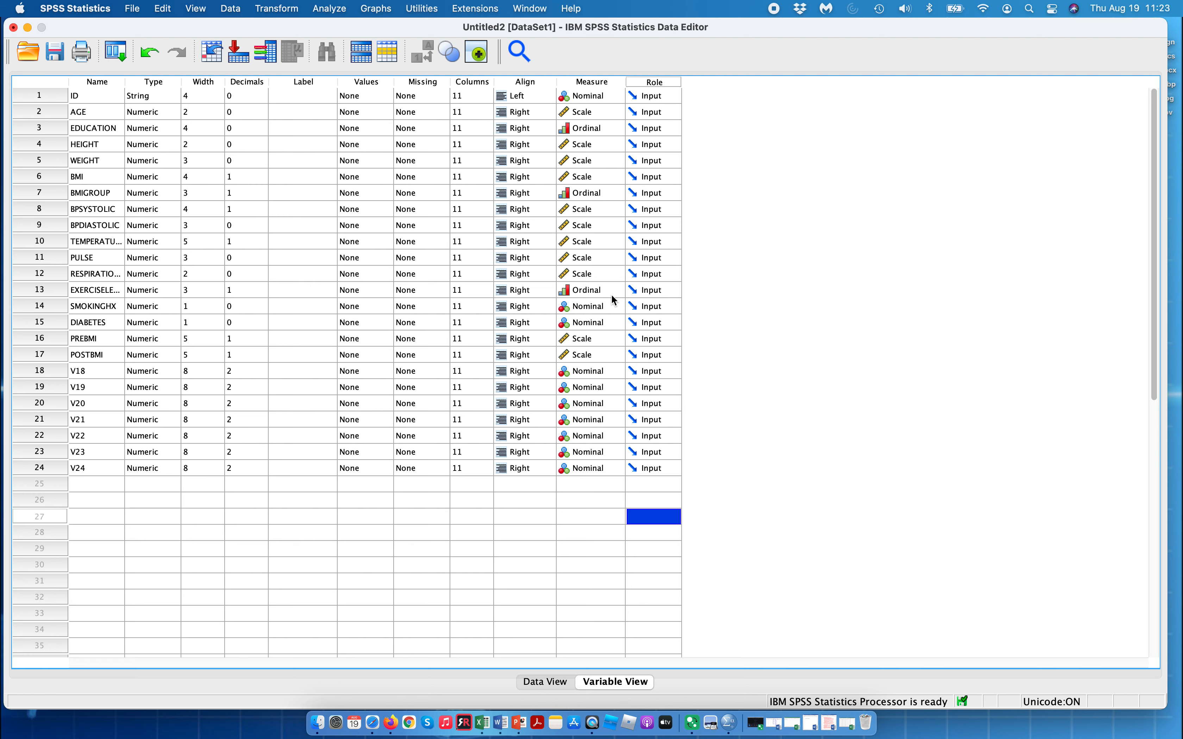
left_click(615, 275)
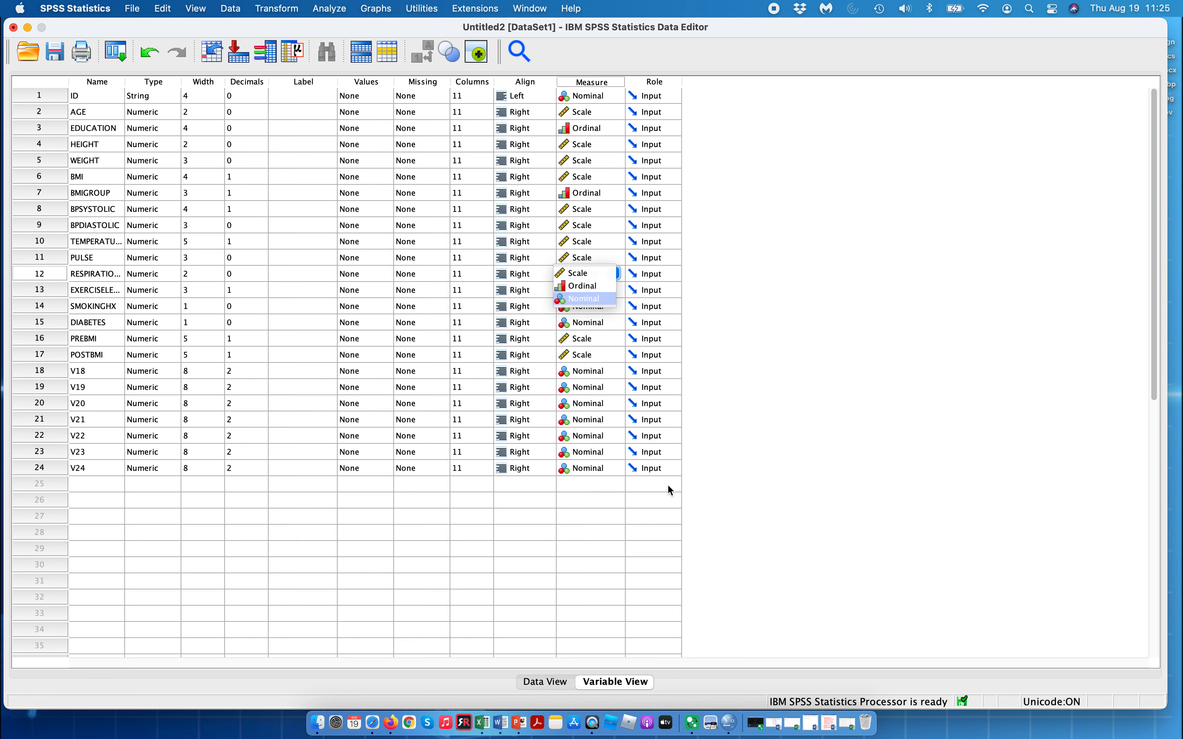
left_click(593, 523)
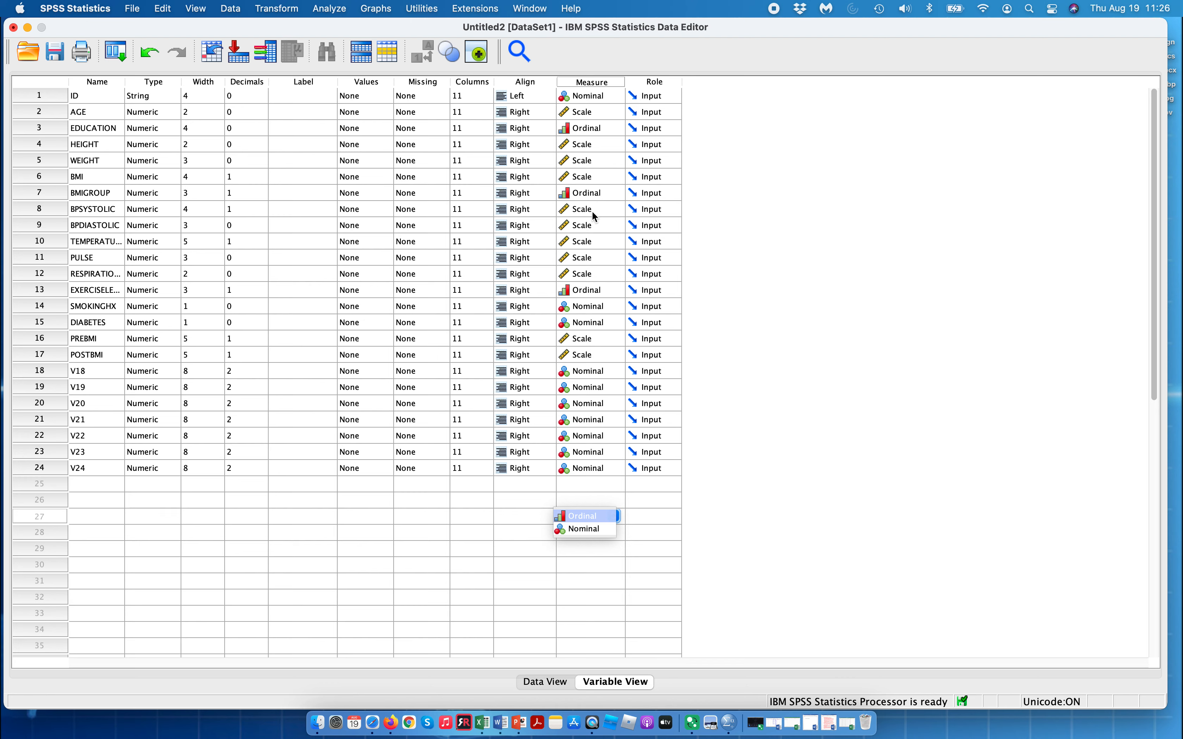
Step: Leave the variable definitions and display the dataset's case records in Data View
left_click(624, 683)
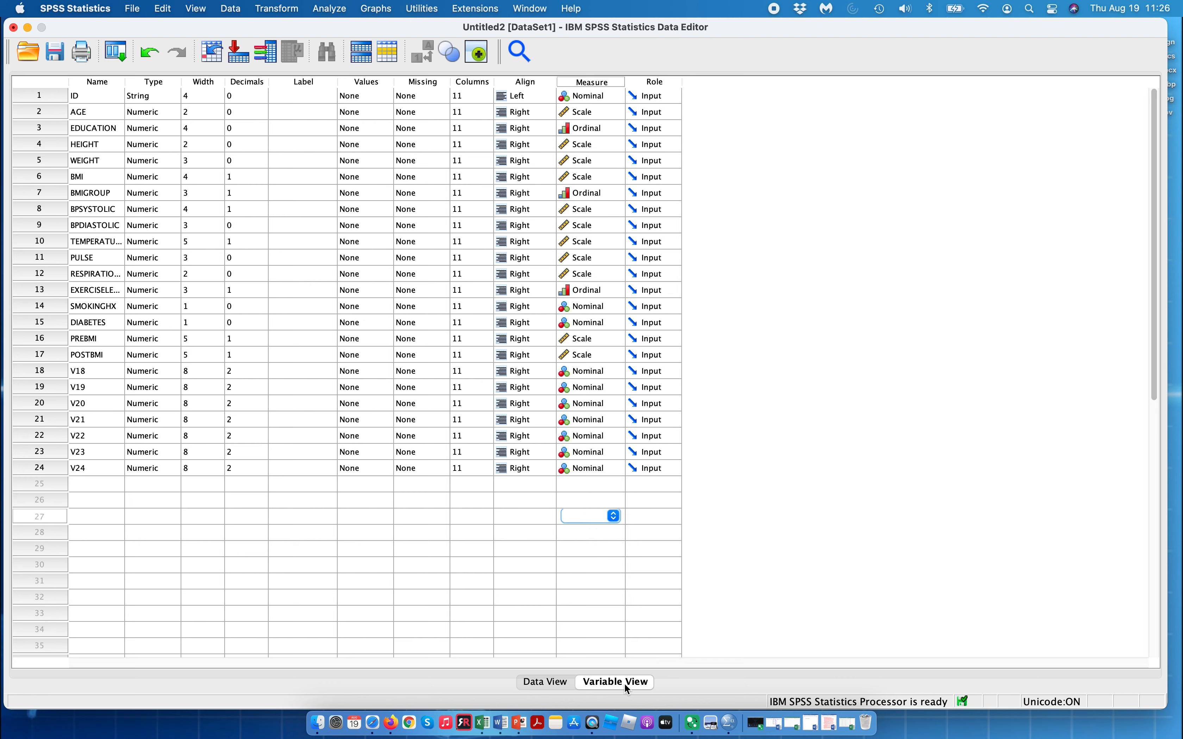
left_click(549, 683)
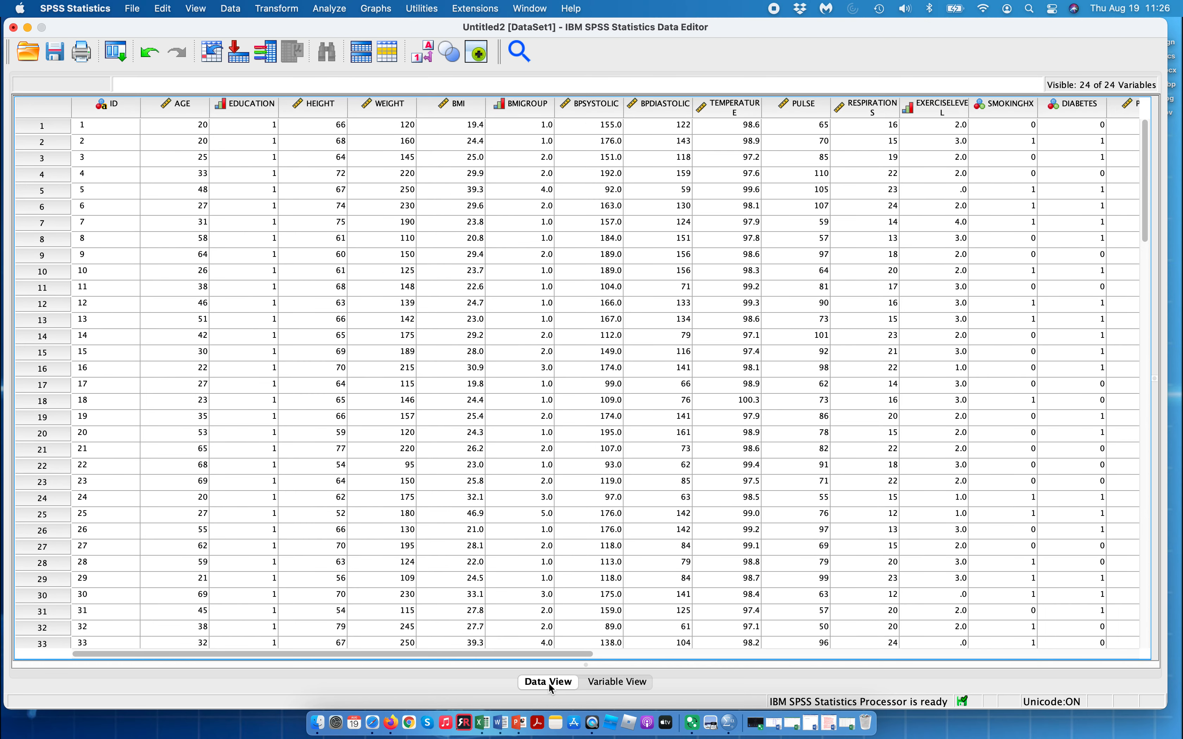